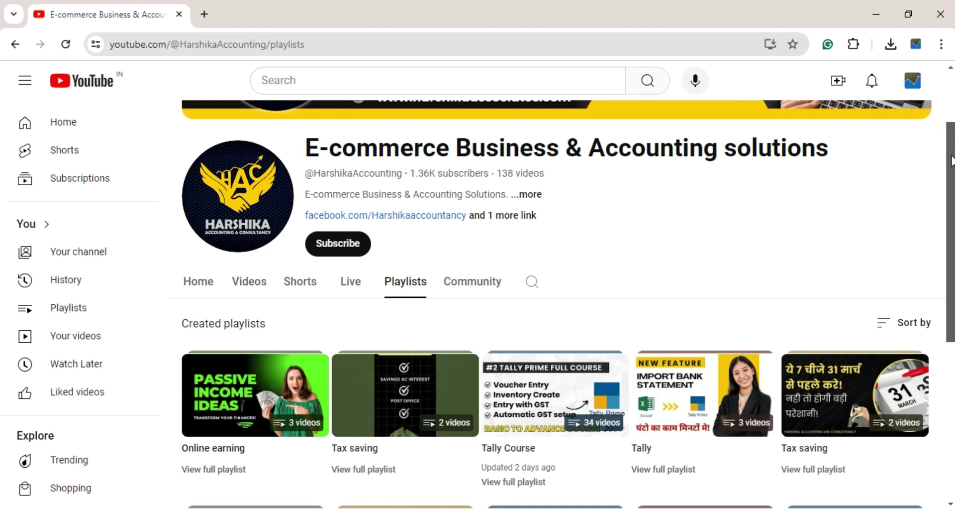
# Examine the Payroll in Tally Prime article's title and its explanation of what payroll is, including attendance-based and work-based salary calculation.
pyautogui.moveTo(952, 160)
pyautogui.mouseDown()
pyautogui.moveTo(952, 227)
pyautogui.moveTo(953, 145)
pyautogui.mouseUp()
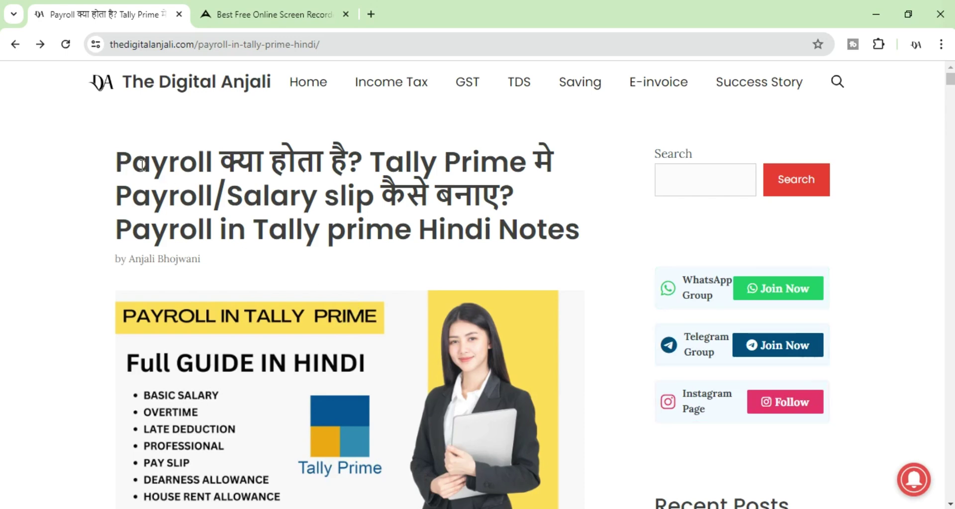
pyautogui.moveTo(122, 162); pyautogui.dragTo(595, 238)
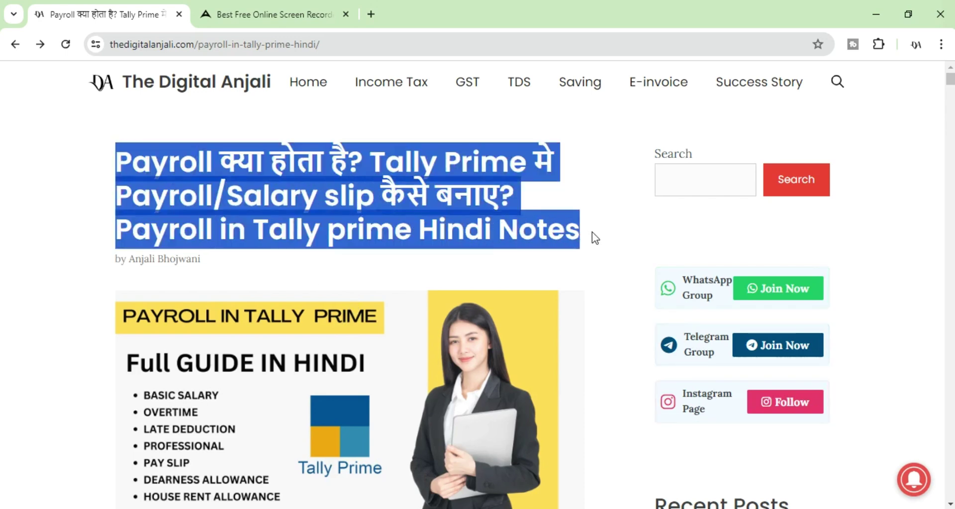
pyautogui.click(592, 232)
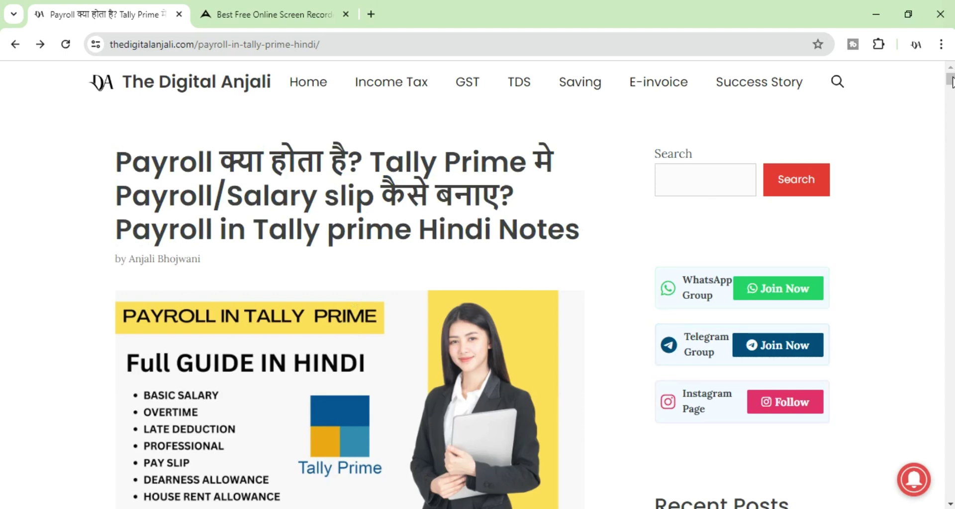
pyautogui.moveTo(951, 80); pyautogui.dragTo(951, 94)
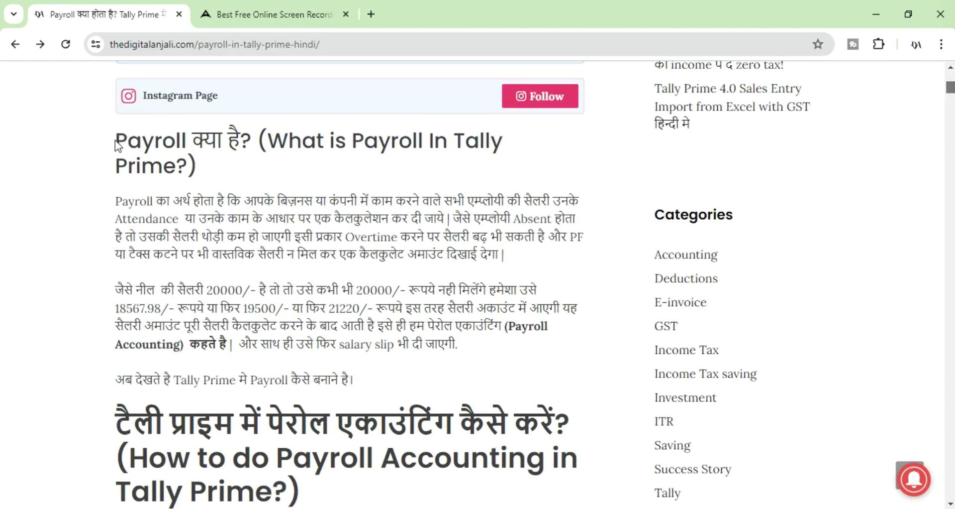
pyautogui.moveTo(116, 140); pyautogui.dragTo(187, 141)
pyautogui.click(208, 177)
pyautogui.moveTo(118, 203); pyautogui.dragTo(228, 237)
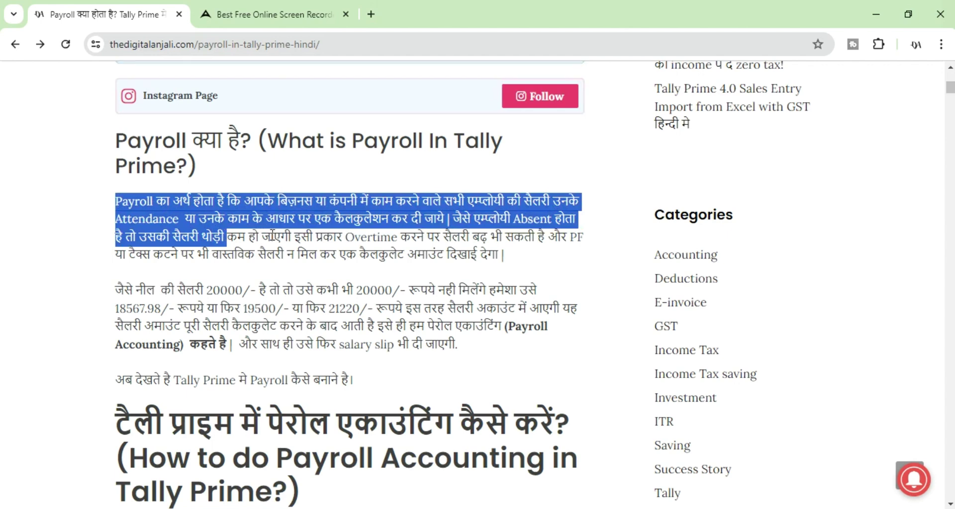
pyautogui.click(227, 236)
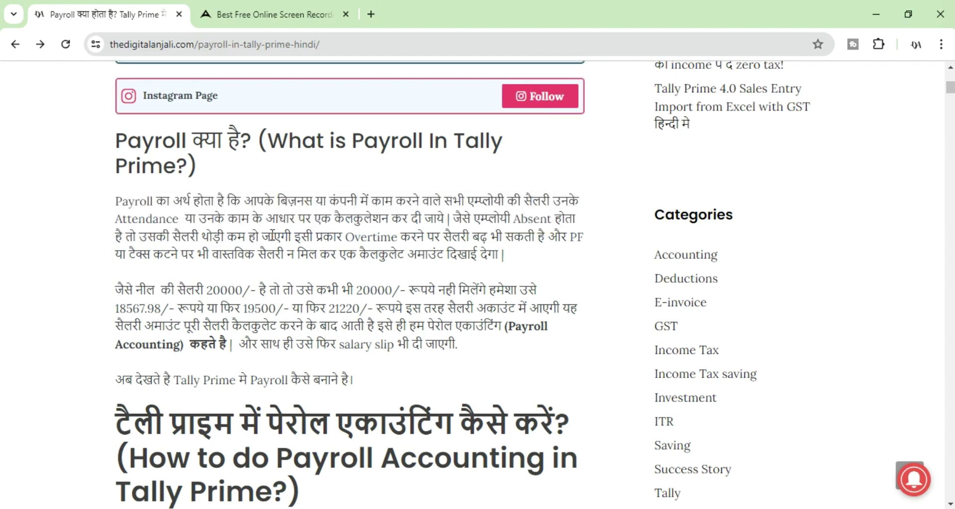
pyautogui.doubleClick(128, 218)
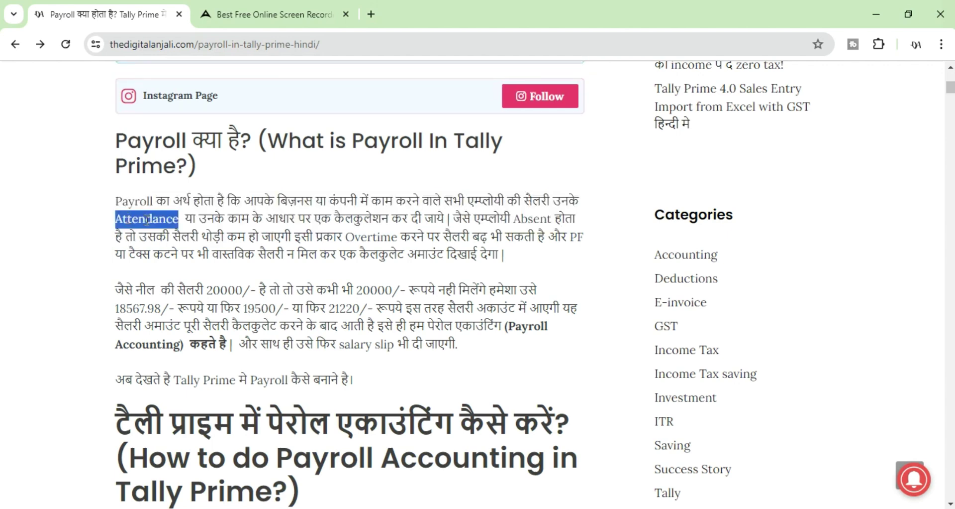
pyautogui.click(146, 219)
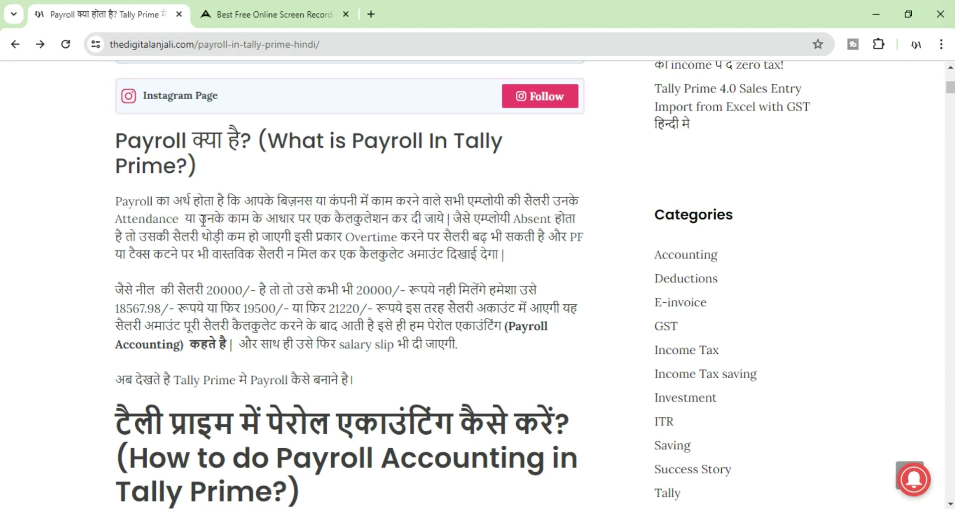
pyautogui.moveTo(203, 220); pyautogui.dragTo(262, 222)
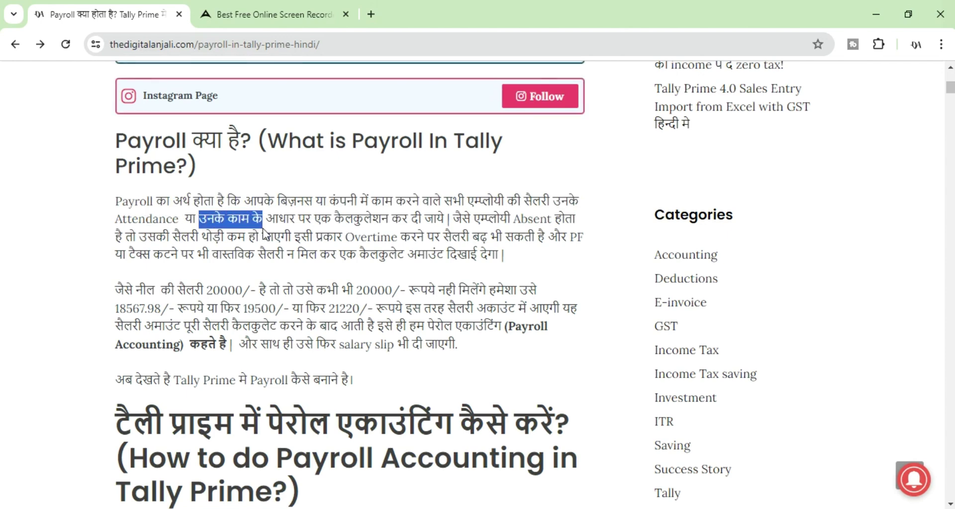
pyautogui.click(303, 231)
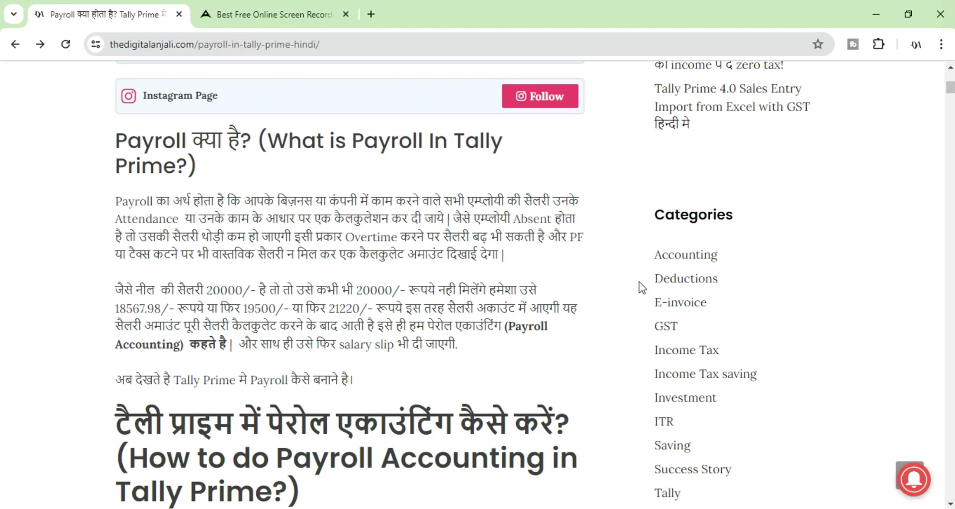
pyautogui.moveTo(951, 92); pyautogui.dragTo(951, 94)
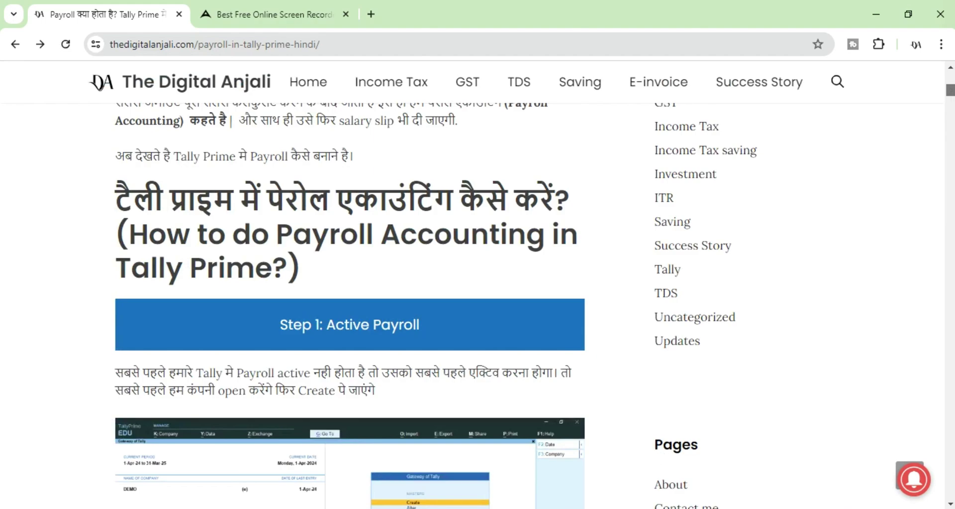
# Switch to TallyPrime and open the list of masters to create, expanded to show more and inactive masters.
pyautogui.click(528, 507)
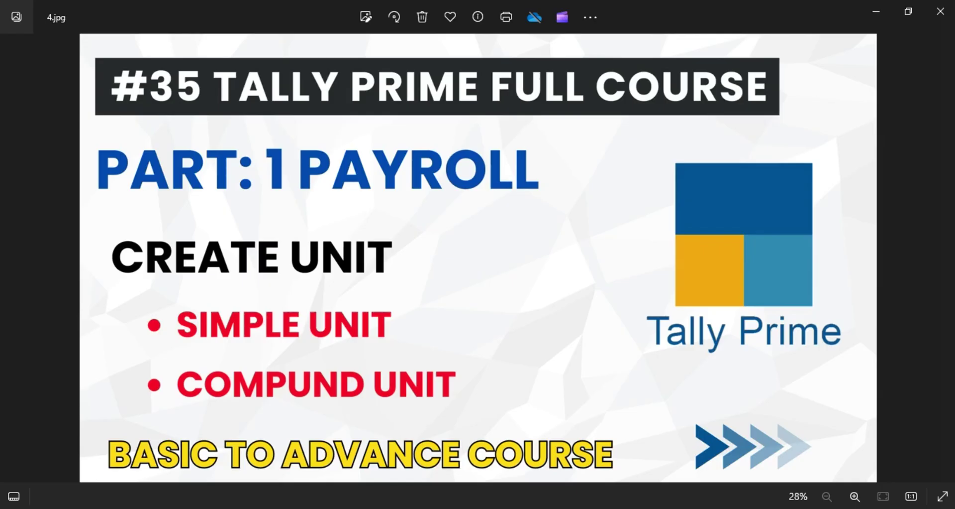
pyautogui.click(460, 507)
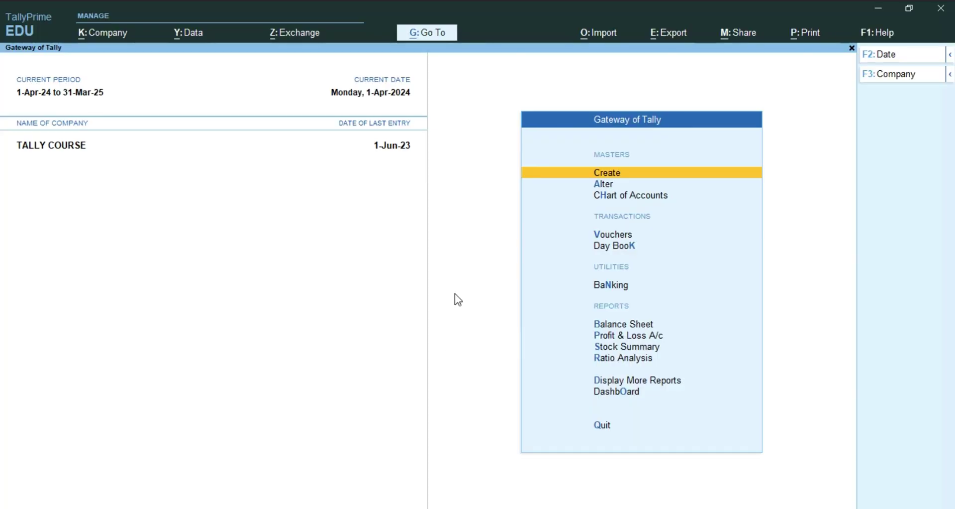
pyautogui.press('Return')
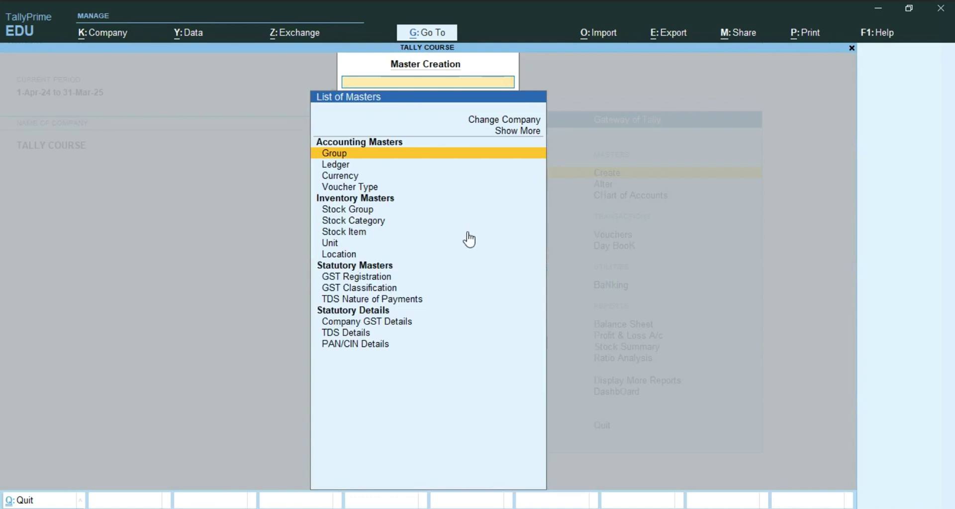
pyautogui.press('Up')
pyautogui.press('Up')
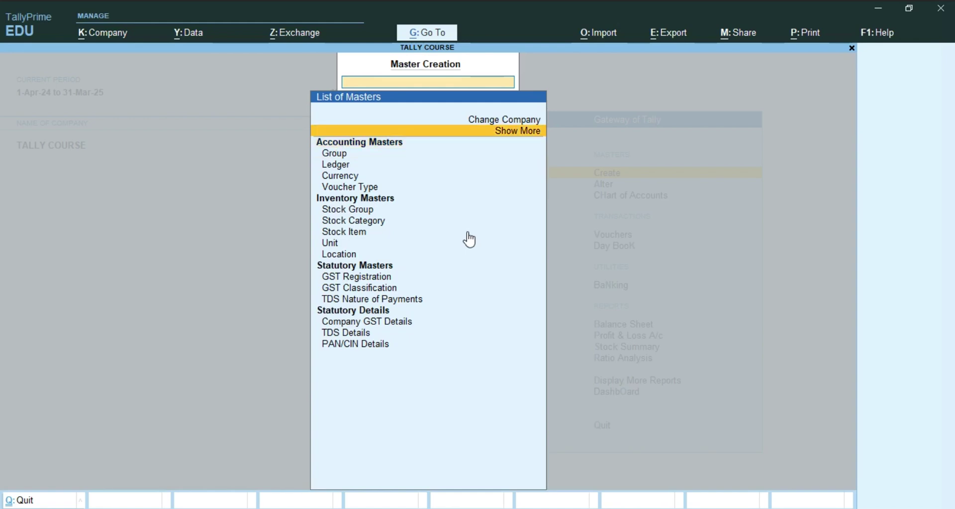
pyautogui.press('Return')
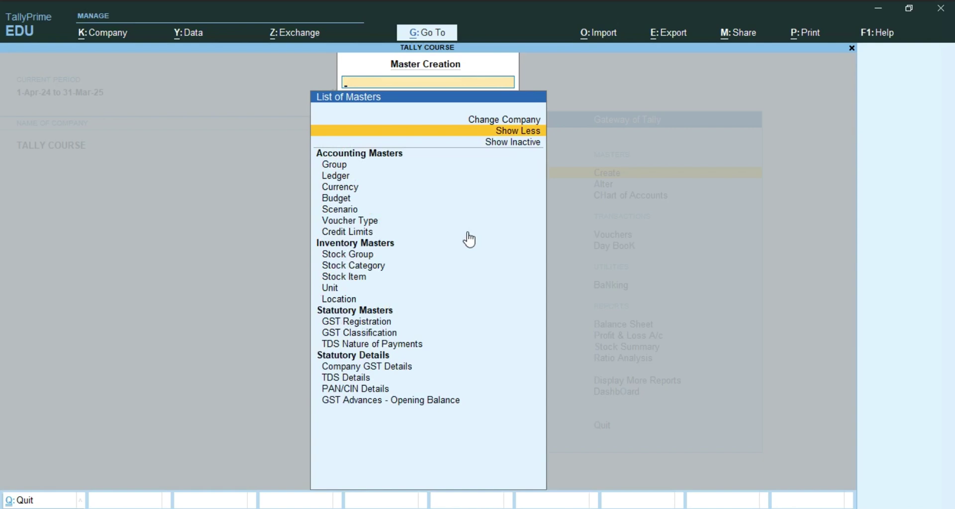
pyautogui.press('Down')
pyautogui.press('Return')
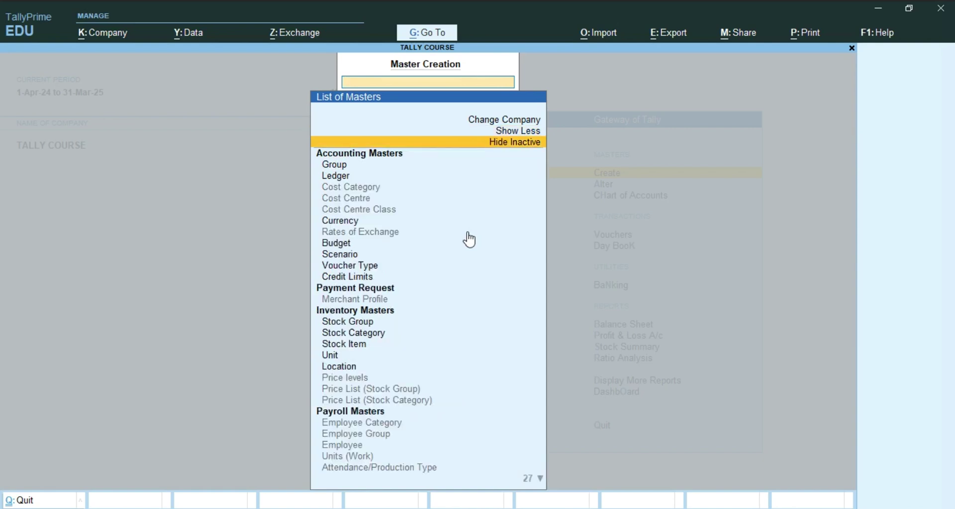
# Enable the Payroll feature for the company by choosing the inactive Employee Category master, then quit the category creation form without saving.
pyautogui.press('Down')
pyautogui.press('Down')
pyautogui.press('Down')
pyautogui.press('Down')
pyautogui.press('Down')
pyautogui.press('Down')
pyautogui.press('Down')
pyautogui.press('Down')
pyautogui.press('Down')
pyautogui.press('Down')
pyautogui.press('Down')
pyautogui.press('Down')
pyautogui.press('Down')
pyautogui.press('Down')
pyautogui.press('Down')
pyautogui.press('Down')
pyautogui.press('Down')
pyautogui.press('Down')
pyautogui.press('Down')
pyautogui.press('Down')
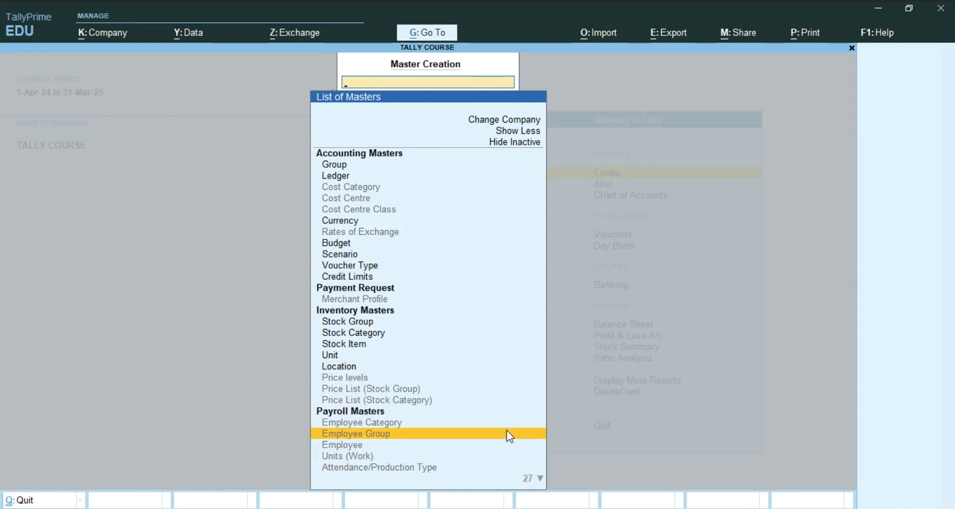
pyautogui.press('Up')
pyautogui.press('Return')
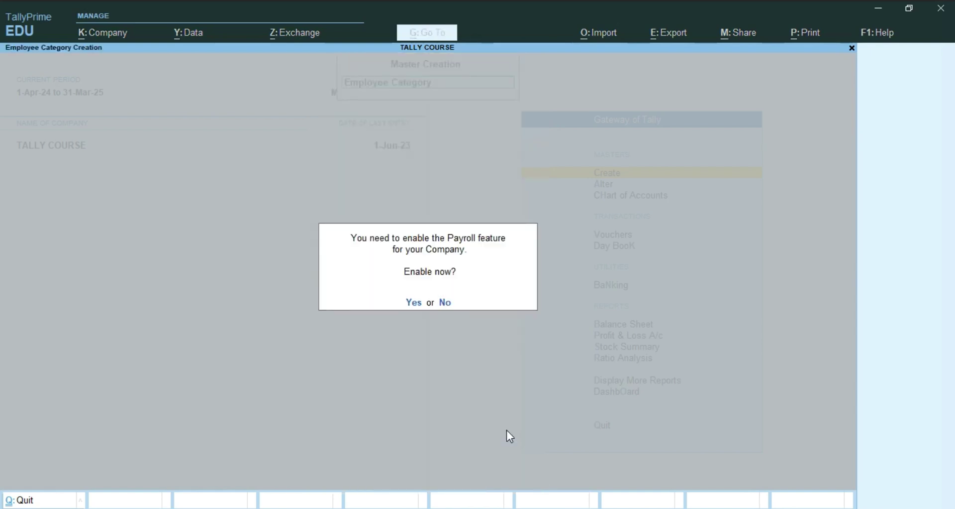
pyautogui.press('y')
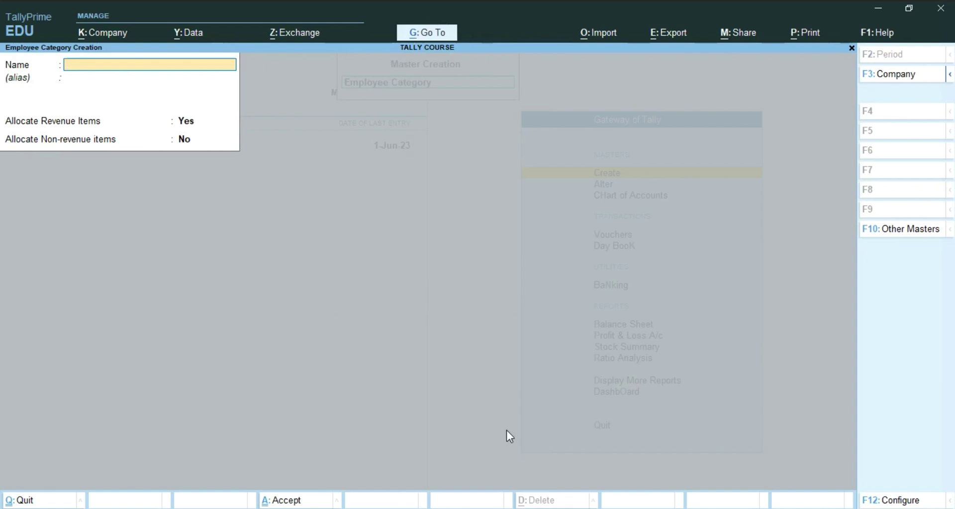
pyautogui.press('Escape')
pyautogui.press('y')
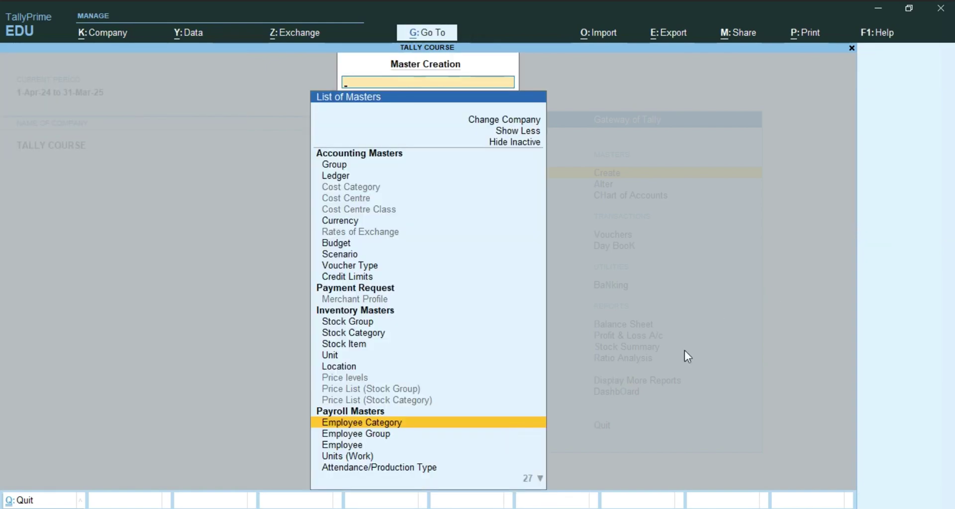
# Look through the activated Payroll Masters, from Employee Category to Payroll Voucher Type.
pyautogui.press('Down')
pyautogui.press('Down')
pyautogui.press('Down')
pyautogui.press('Down')
pyautogui.press('Down')
pyautogui.press('Down')
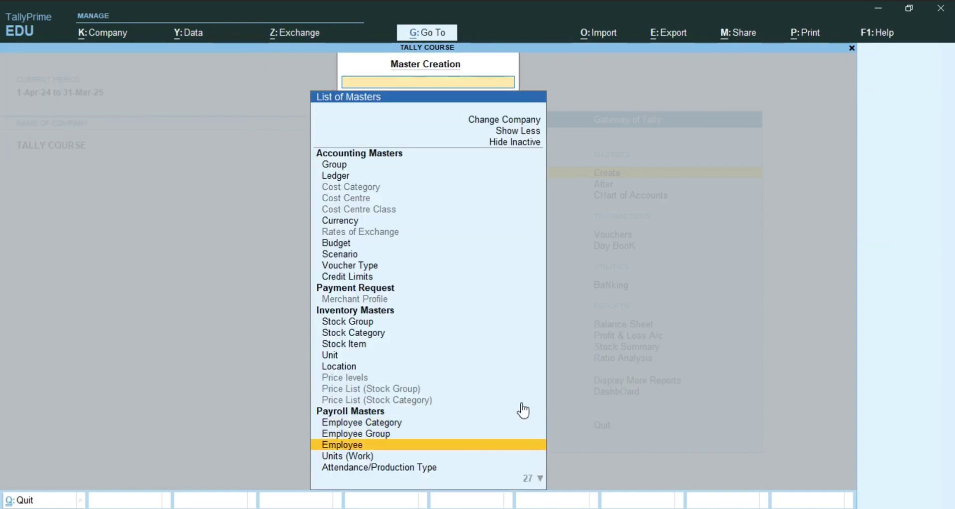
pyautogui.press('Down')
pyautogui.press('Down')
pyautogui.press('Up')
pyautogui.press('Up')
pyautogui.press('Up')
pyautogui.press('Up')
pyautogui.press('Up')
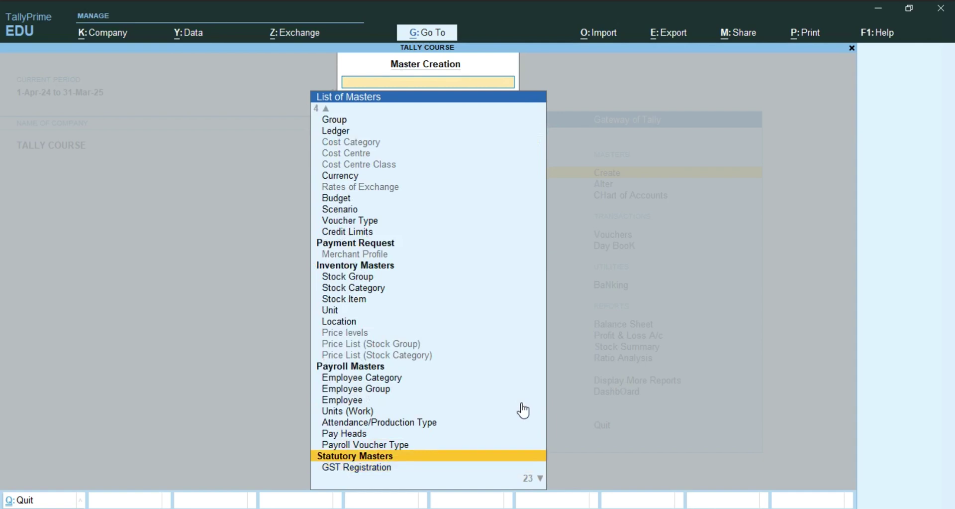
pyautogui.press('Up')
pyautogui.press('Up')
pyautogui.press('Up')
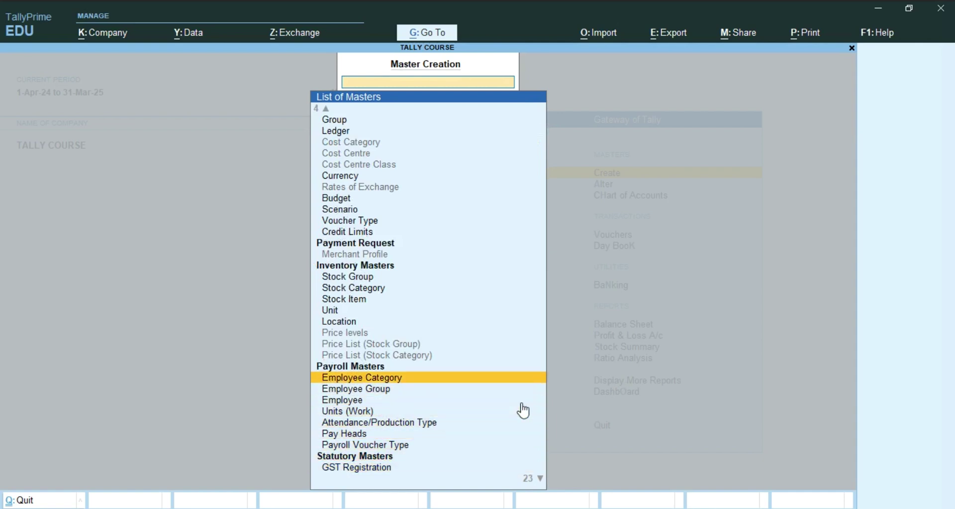
pyautogui.press('Down')
pyautogui.press('Down')
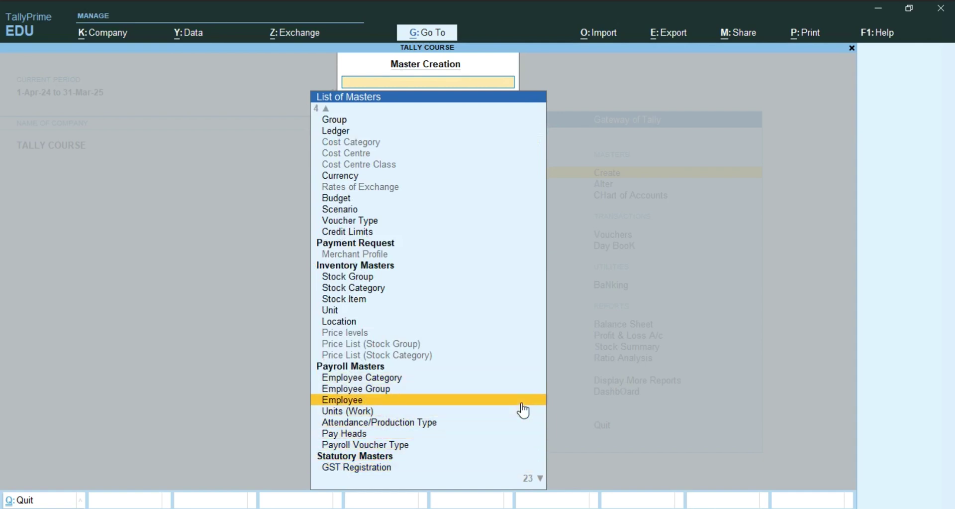
pyautogui.press('Down')
pyautogui.press('Down')
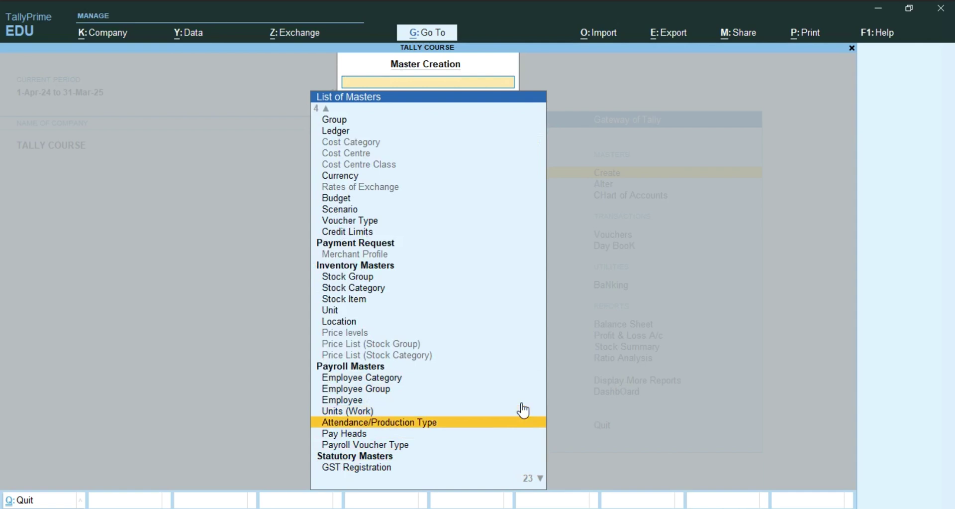
pyautogui.press('Down')
pyautogui.press('Down')
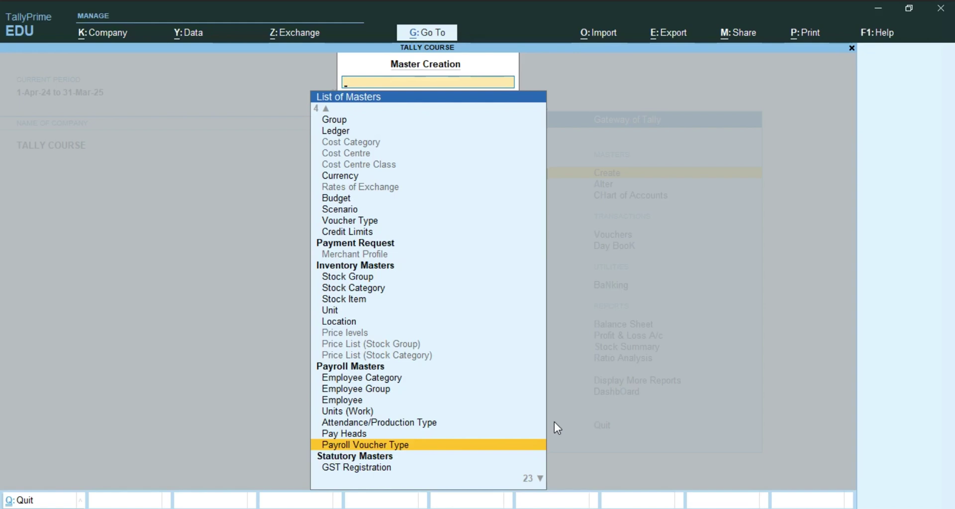
# Switch to the payroll article and examine its Step 2: create unit section, including the comparison with stock units and time-based payroll units.
pyautogui.hotkey('alt', 'Tab')
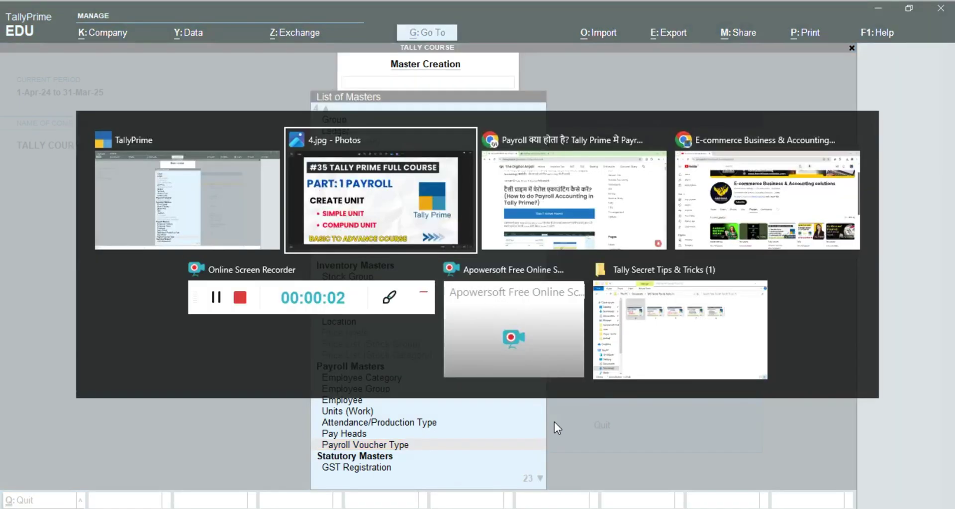
pyautogui.hotkey('alt', 'Tab')
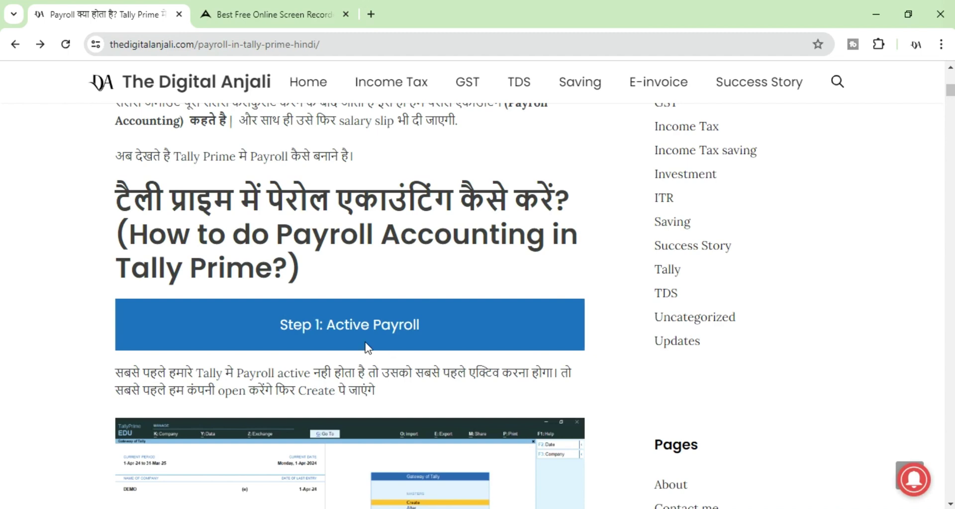
pyautogui.moveTo(330, 326); pyautogui.dragTo(398, 335)
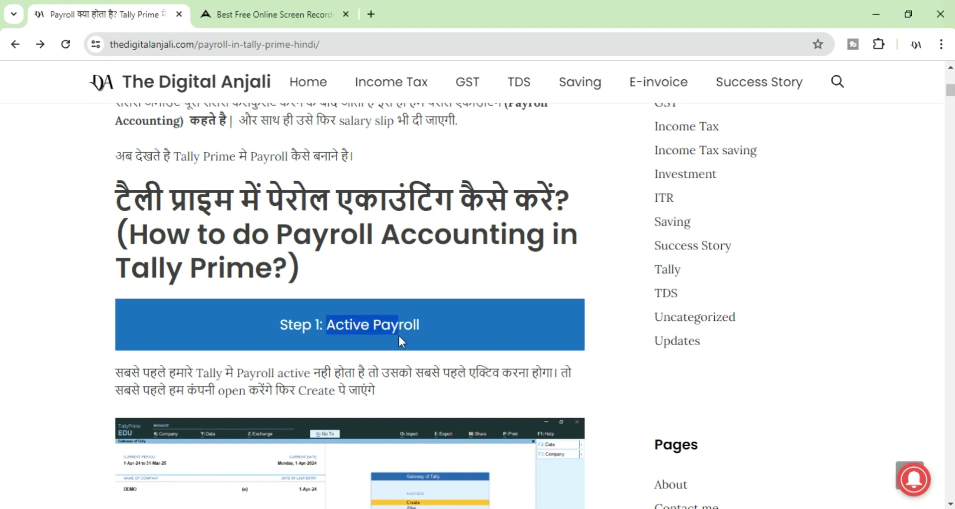
pyautogui.moveTo(951, 93); pyautogui.dragTo(952, 106)
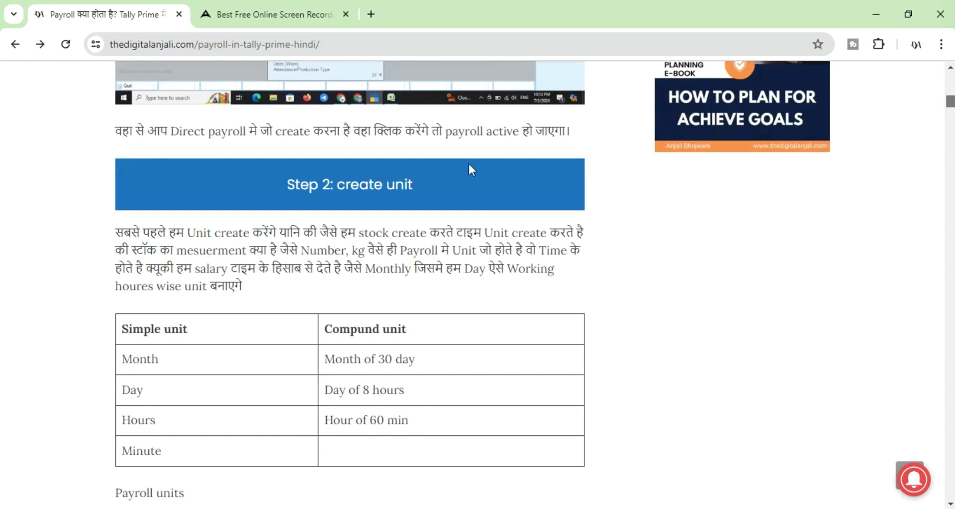
pyautogui.moveTo(332, 187); pyautogui.dragTo(413, 189)
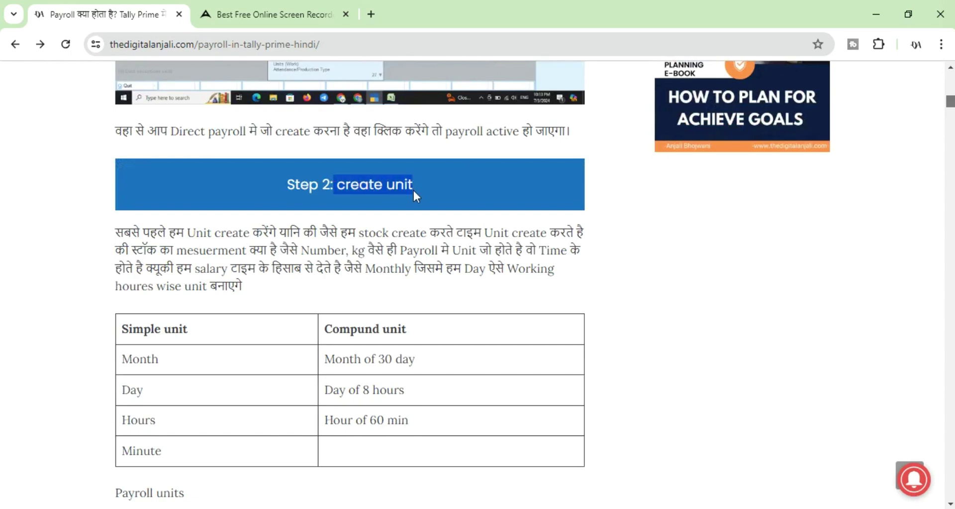
pyautogui.click(413, 232)
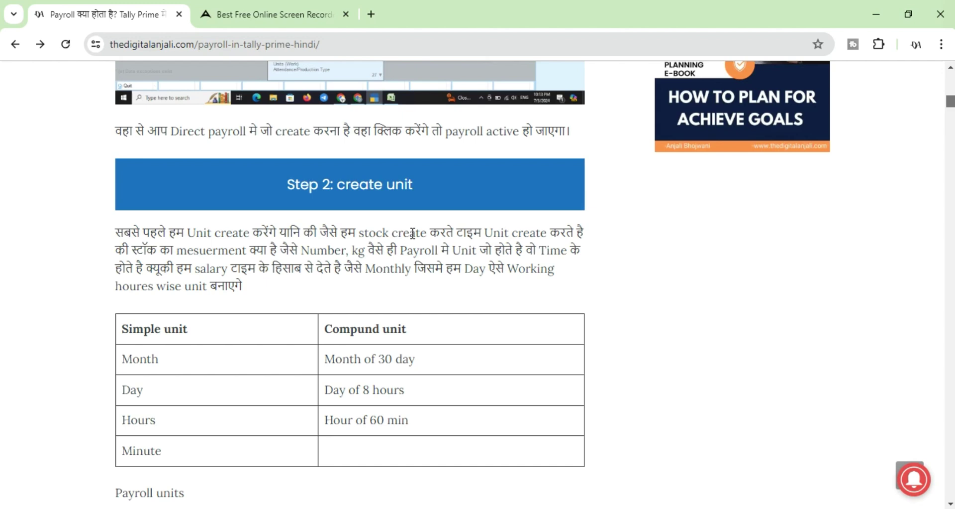
pyautogui.doubleClick(328, 232)
pyautogui.click(328, 234)
pyautogui.moveTo(320, 233); pyautogui.dragTo(382, 234)
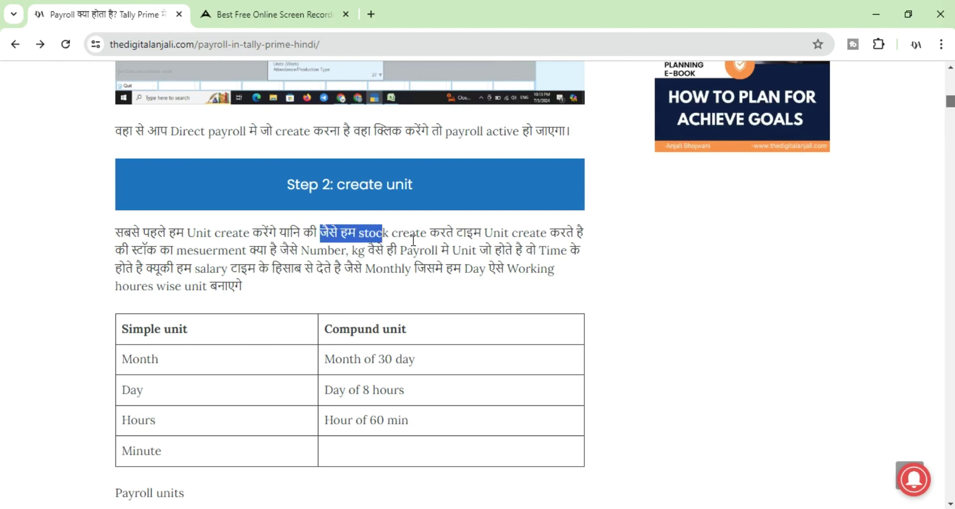
pyautogui.moveTo(401, 250); pyautogui.dragTo(422, 250)
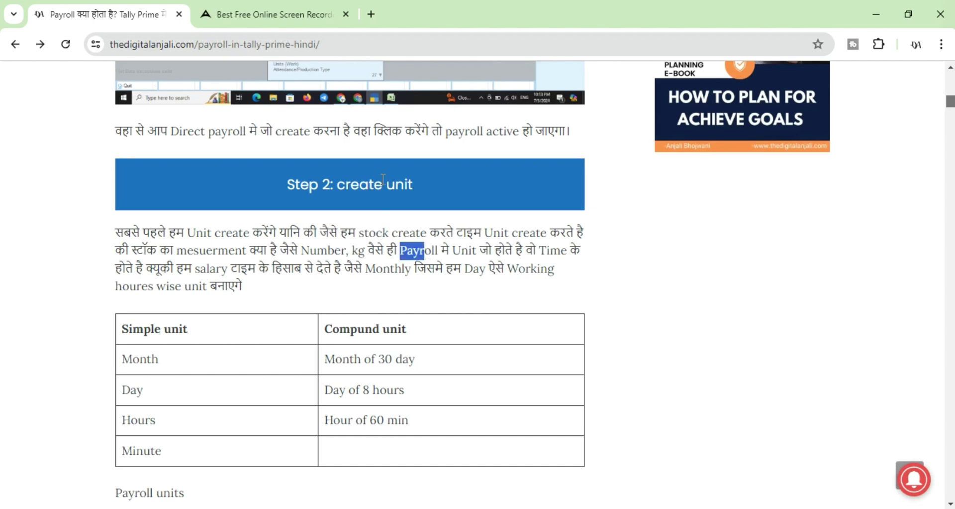
pyautogui.moveTo(387, 183); pyautogui.dragTo(408, 185)
pyautogui.click(404, 232)
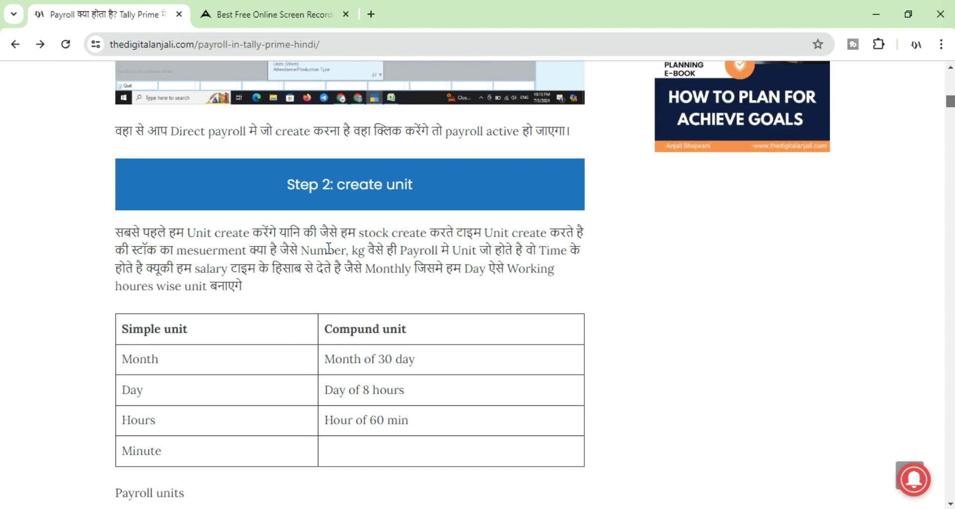
# Examine the unit table's simple units, such as Month, Day and Hours, and its simple and compound unit headings.
pyautogui.doubleClick(146, 355)
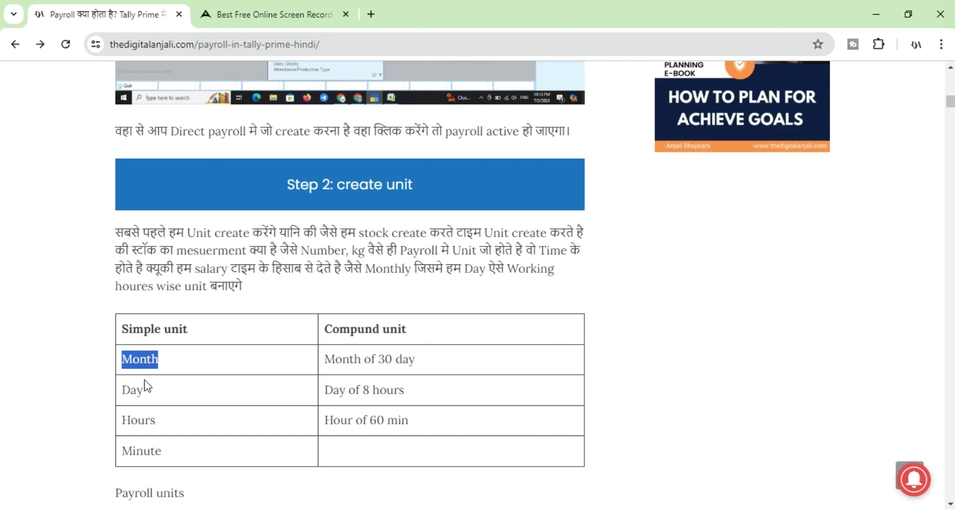
pyautogui.doubleClick(132, 391)
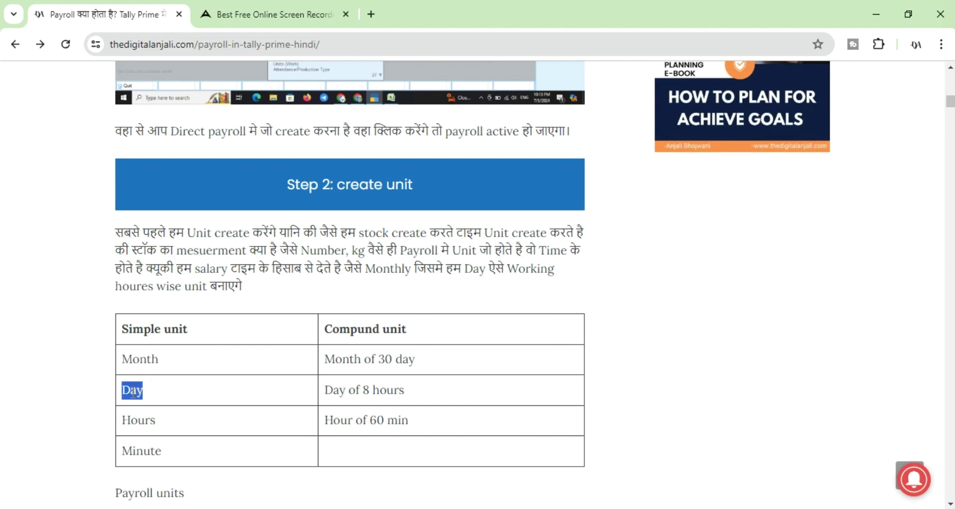
pyautogui.doubleClick(139, 415)
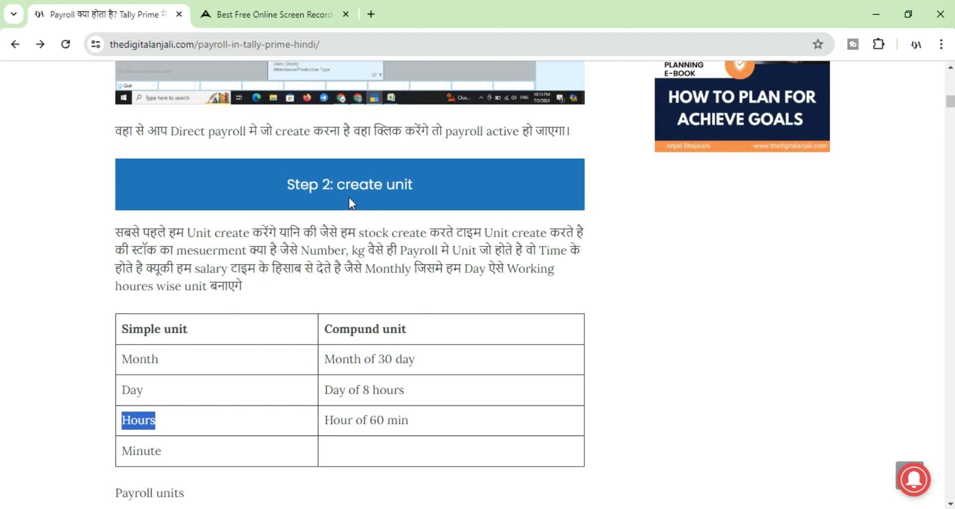
pyautogui.moveTo(285, 185); pyautogui.dragTo(420, 186)
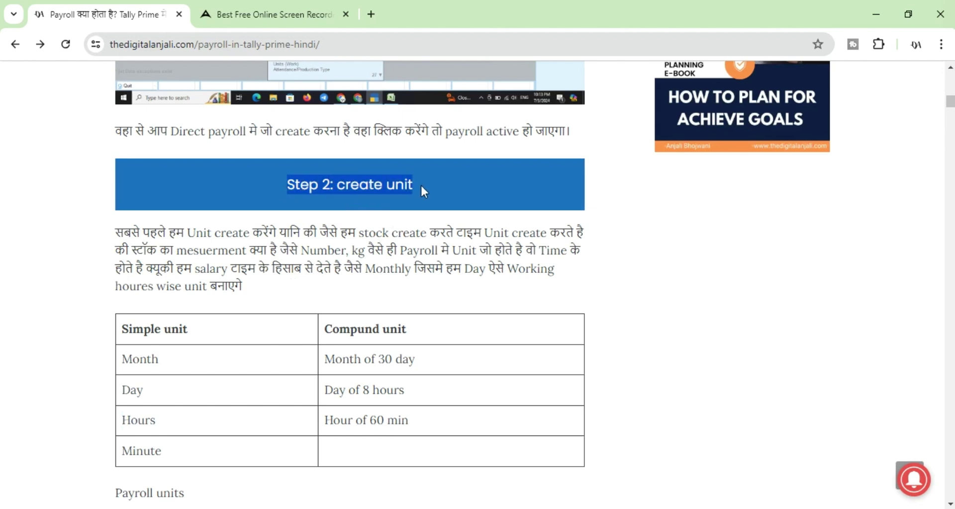
pyautogui.click(165, 324)
pyautogui.doubleClick(164, 325)
pyautogui.doubleClick(352, 330)
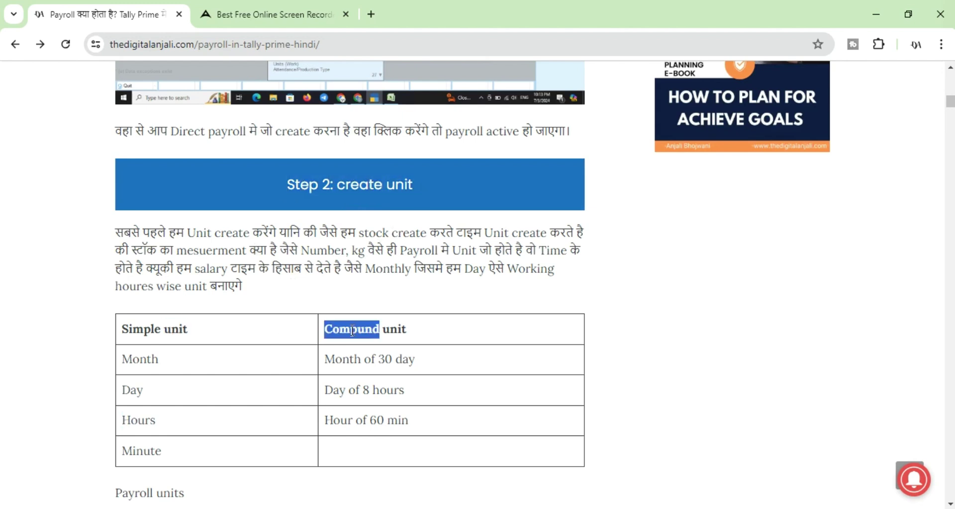
pyautogui.moveTo(123, 329); pyautogui.dragTo(188, 330)
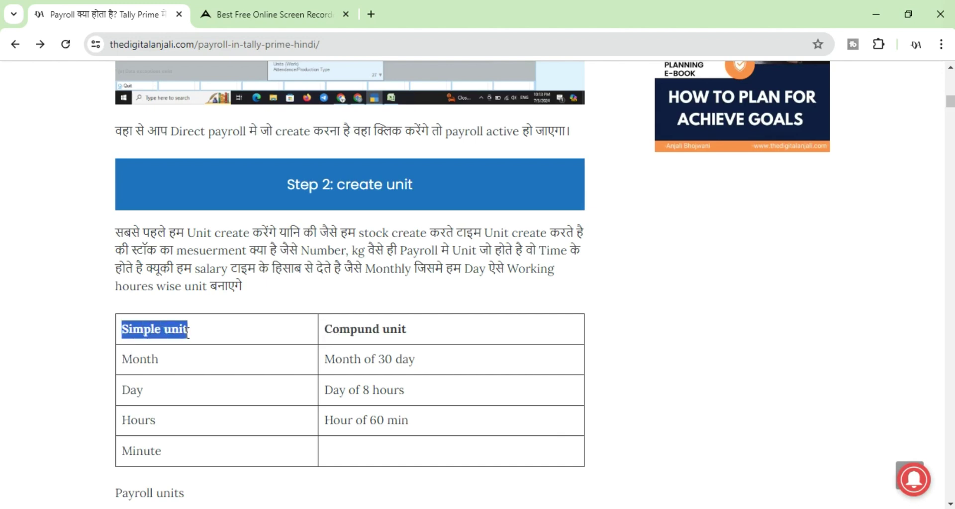
# Compare the simple units in the article's table with their matching compound units for month, day and hour.
pyautogui.click(145, 363)
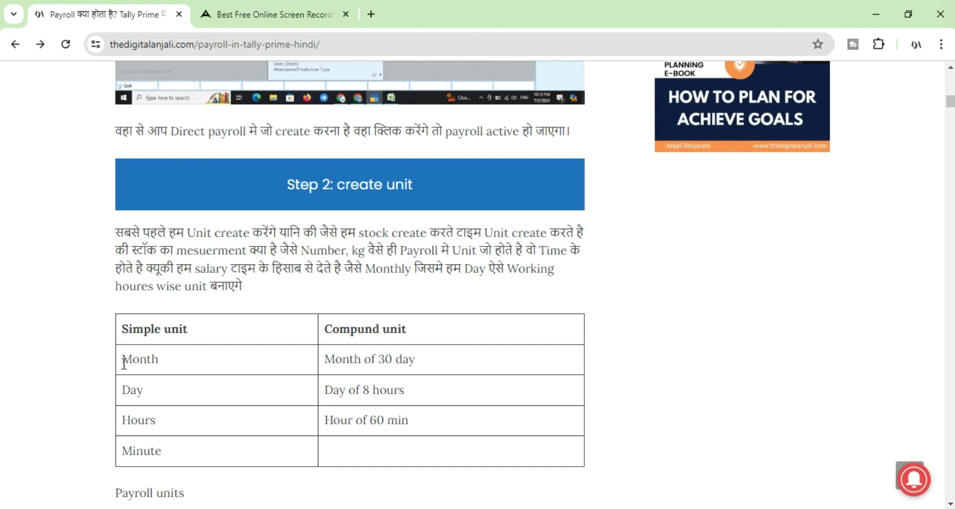
pyautogui.moveTo(122, 358); pyautogui.dragTo(165, 362)
pyautogui.moveTo(326, 359); pyautogui.dragTo(416, 365)
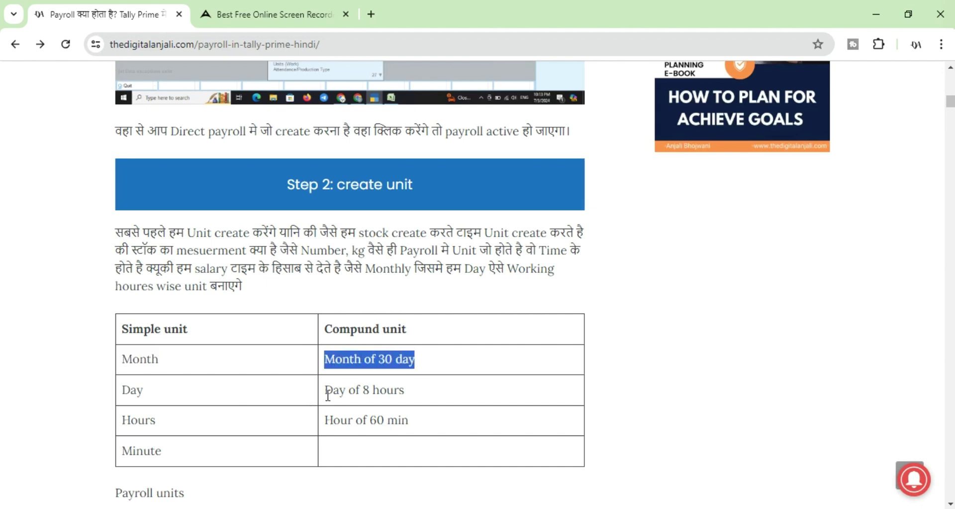
pyautogui.moveTo(326, 391); pyautogui.dragTo(397, 396)
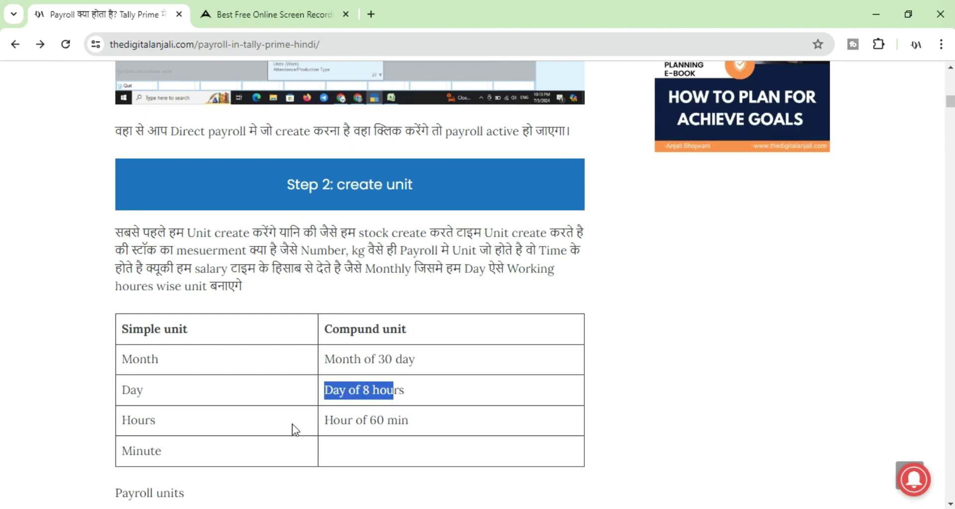
pyautogui.click(271, 431)
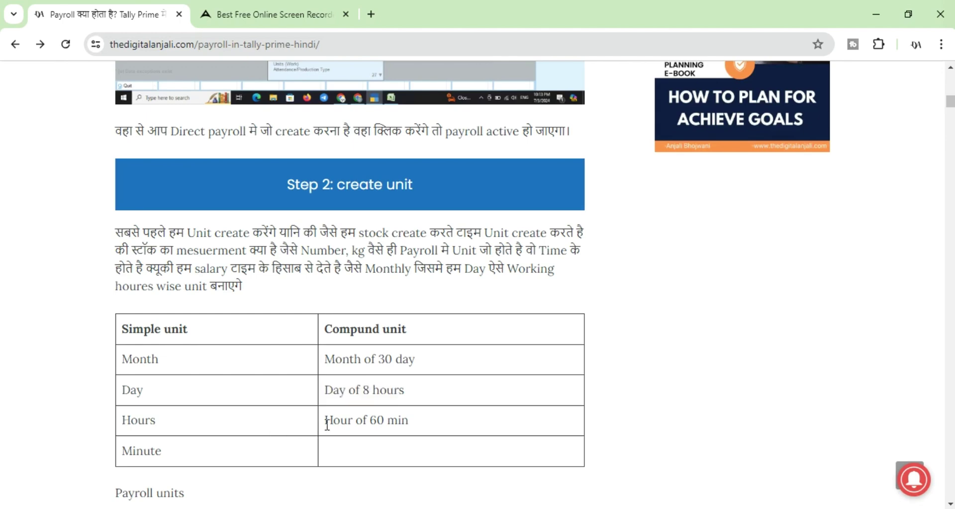
pyautogui.moveTo(326, 424); pyautogui.dragTo(417, 430)
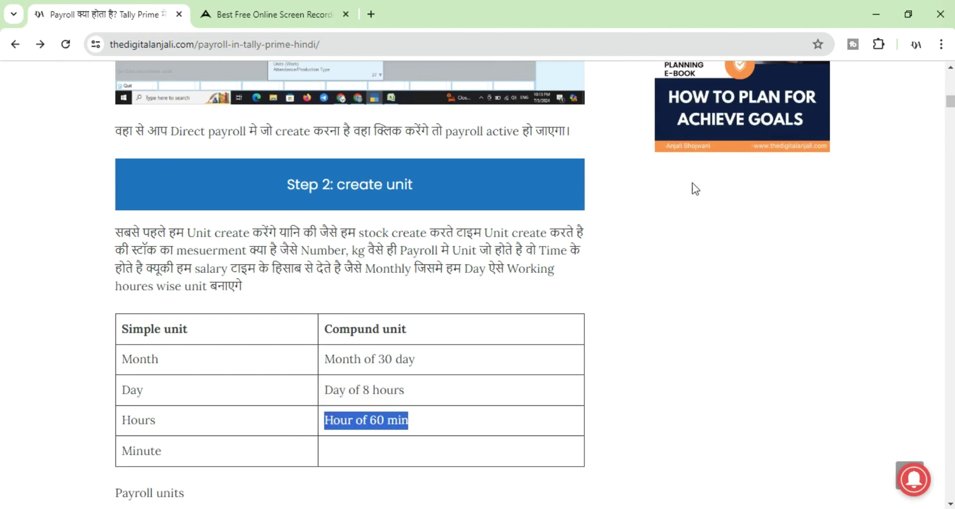
pyautogui.scroll(-5, 950, 104)
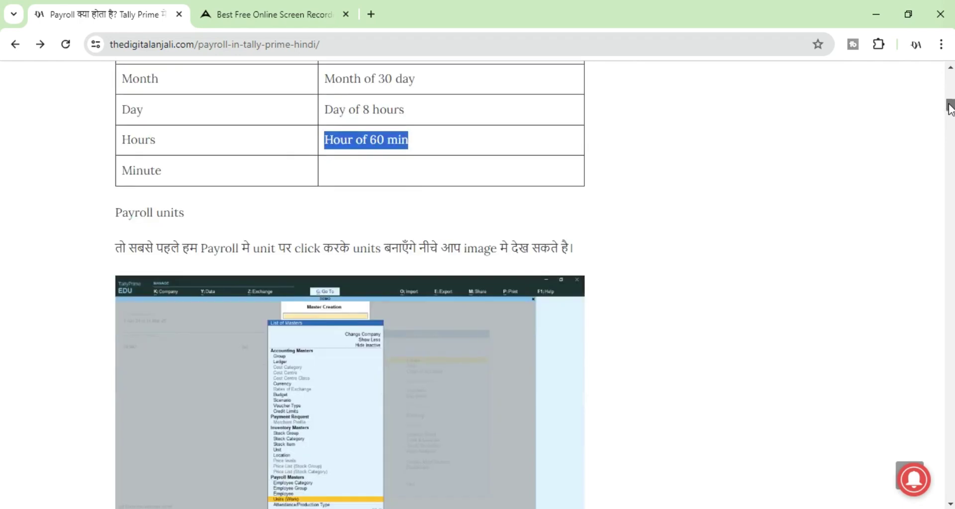
pyautogui.scroll(8, 951, 104)
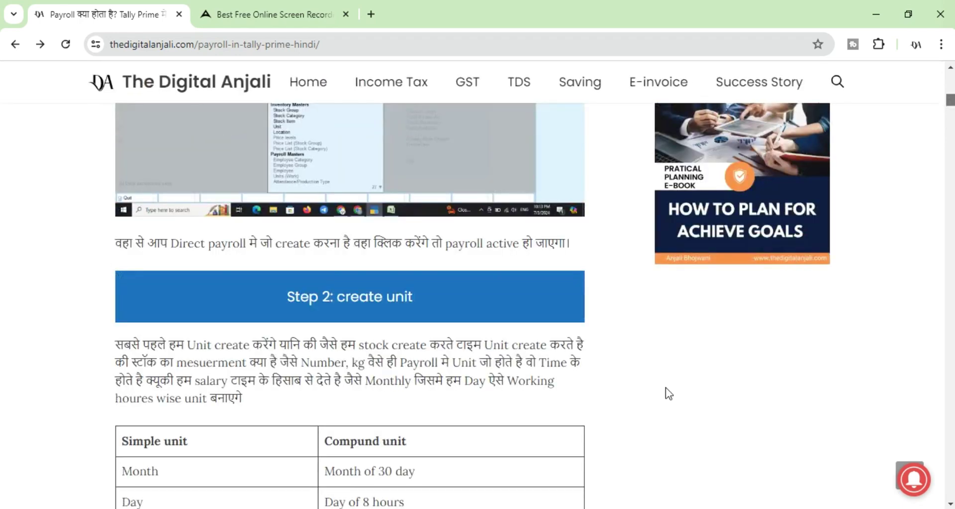
# Switch to TallyPrime and start creating a Units (Work) payroll master, with Simple as the unit type.
pyautogui.click(467, 508)
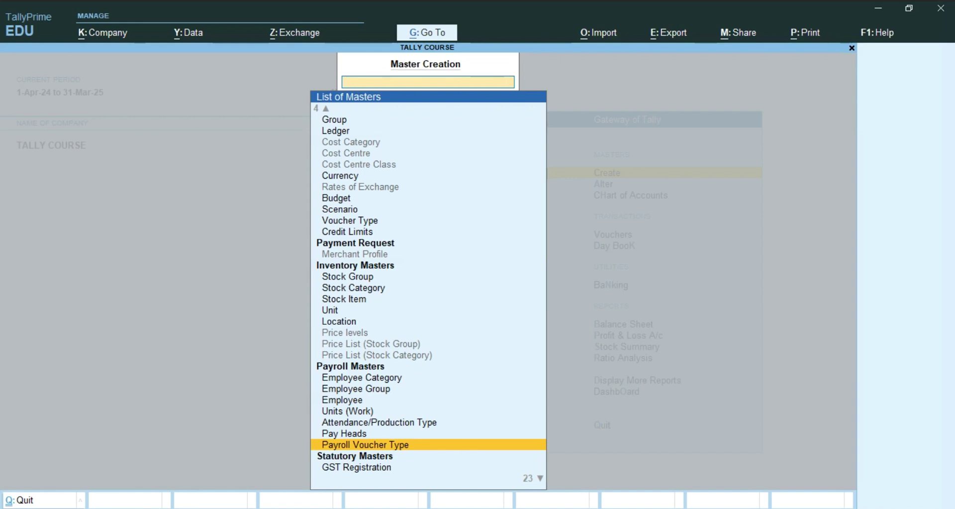
pyautogui.press('Up')
pyautogui.press('Up')
pyautogui.press('Up')
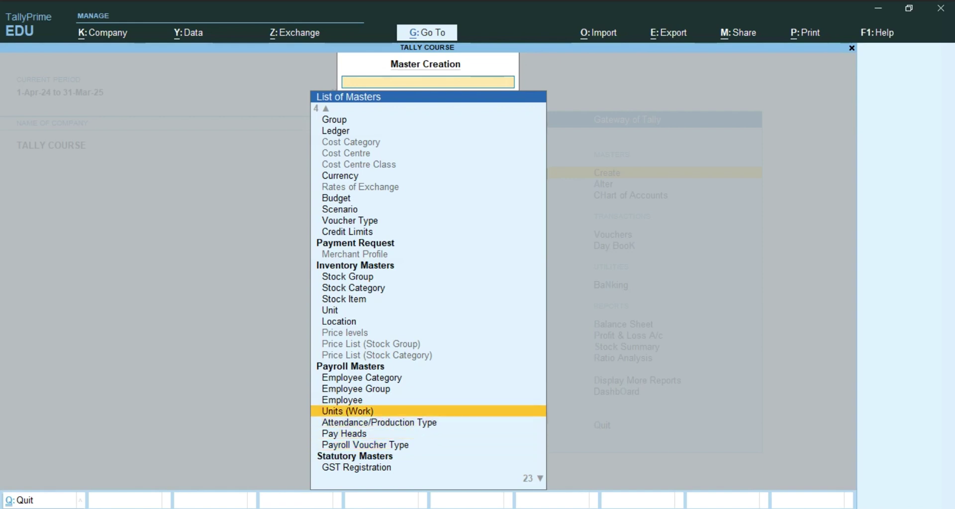
pyautogui.press('Return')
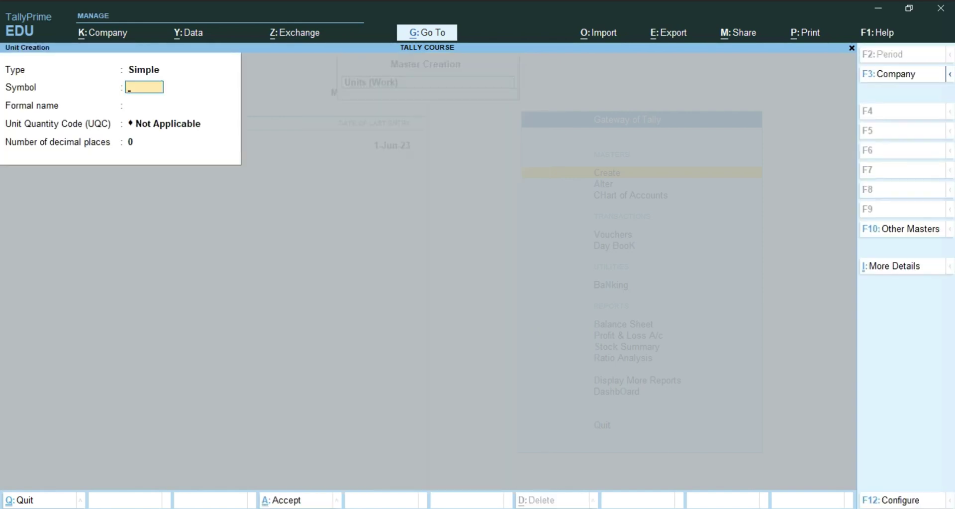
pyautogui.press('BackSpace')
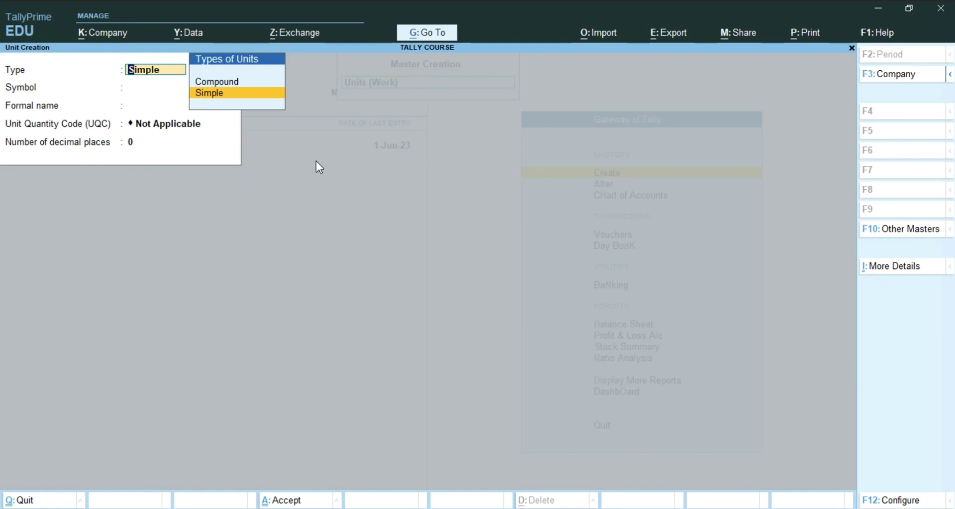
pyautogui.press('Return')
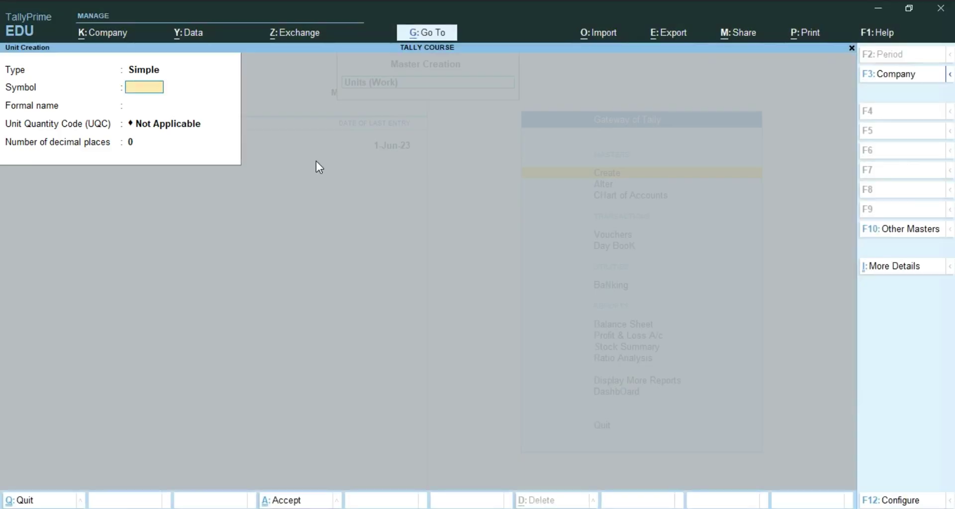
# Create the simple unit with the symbol Month, unit quantity code Not Applicable and 0 decimal places, and save it.
pyautogui.write('Monh')
pyautogui.press('BackSpace')
pyautogui.press('BackSpace')
pyautogui.press('BackSpace')
pyautogui.press('BackSpace')
pyautogui.write('Month')
pyautogui.press('Return')
pyautogui.write('Month')
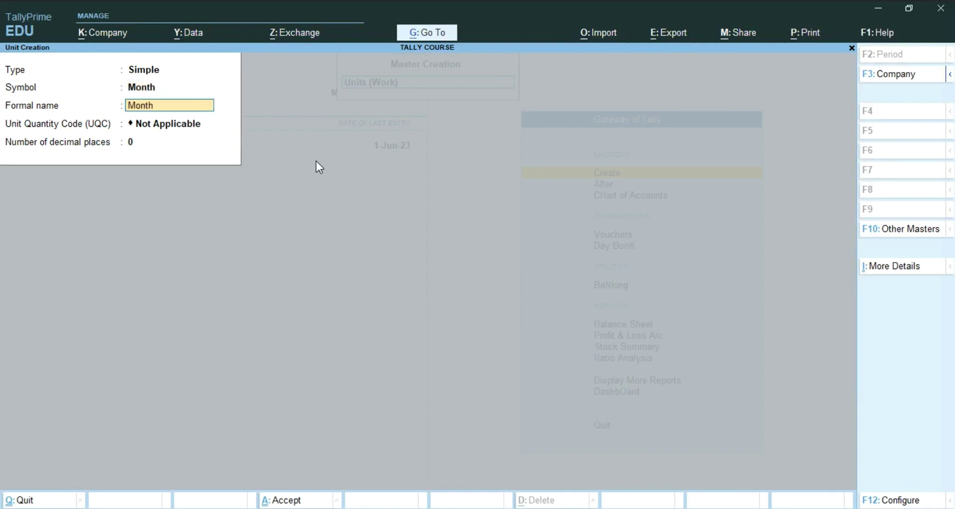
pyautogui.press('Return')
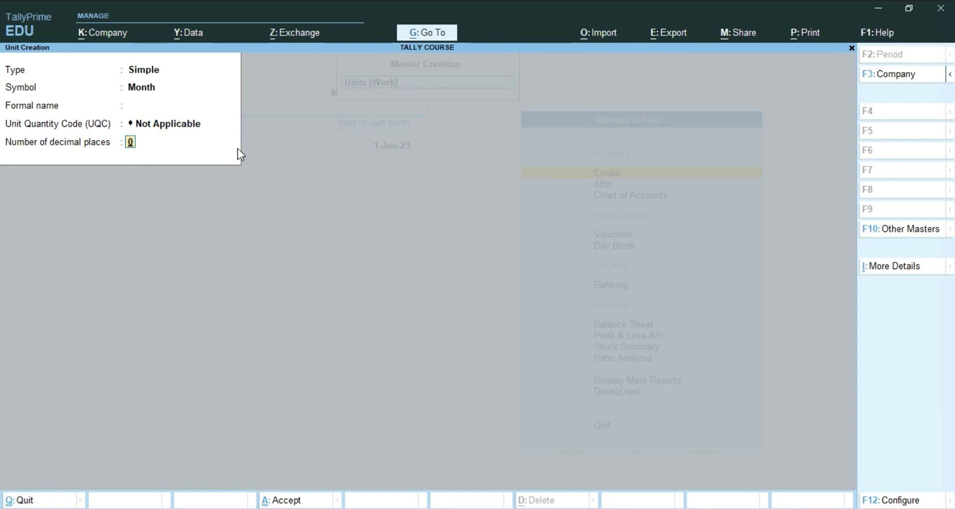
pyautogui.press('alt')
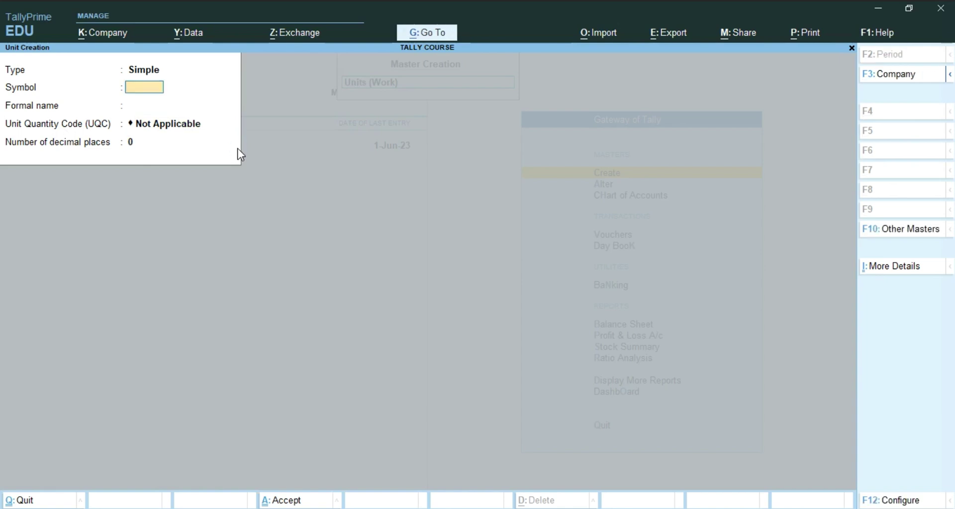
# Switch back to the payroll article and check the table's simple unit column for the remaining units to create.
pyautogui.hotkey('alt', 'Tab')
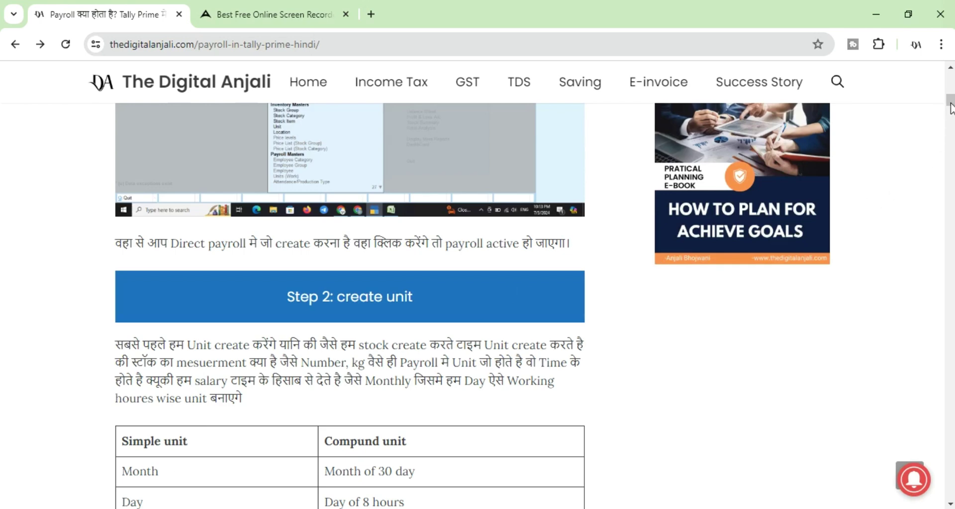
pyautogui.moveTo(951, 105); pyautogui.dragTo(951, 104)
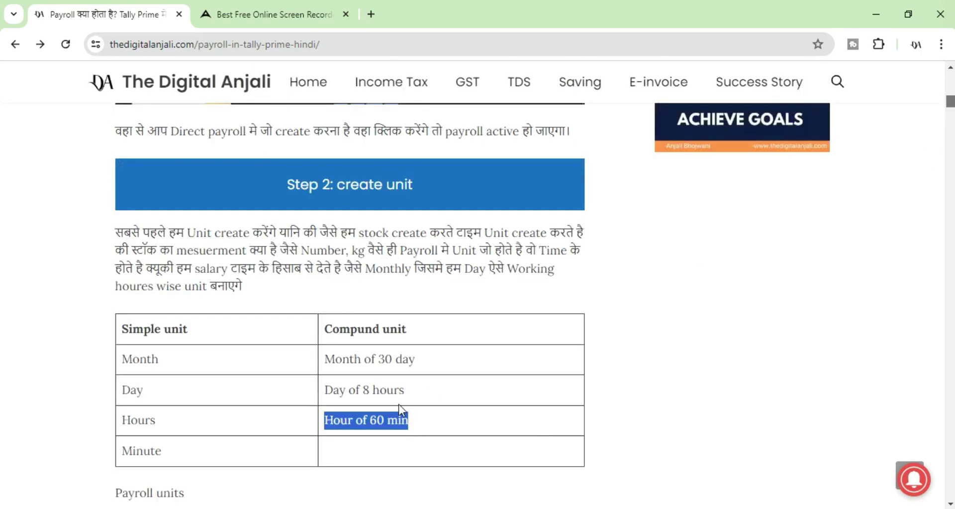
pyautogui.doubleClick(151, 450)
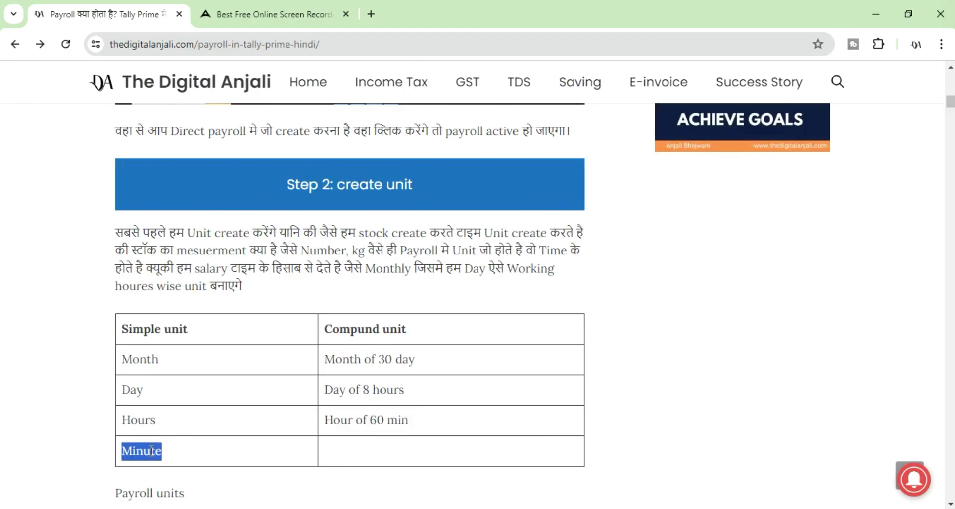
pyautogui.hotkey('alt', 'Tab')
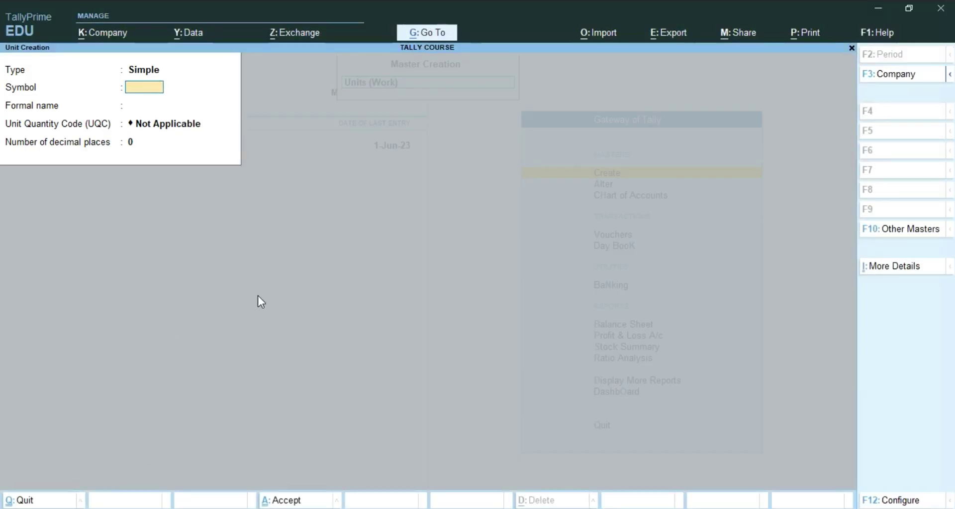
pyautogui.hotkey('alt', 'Tab')
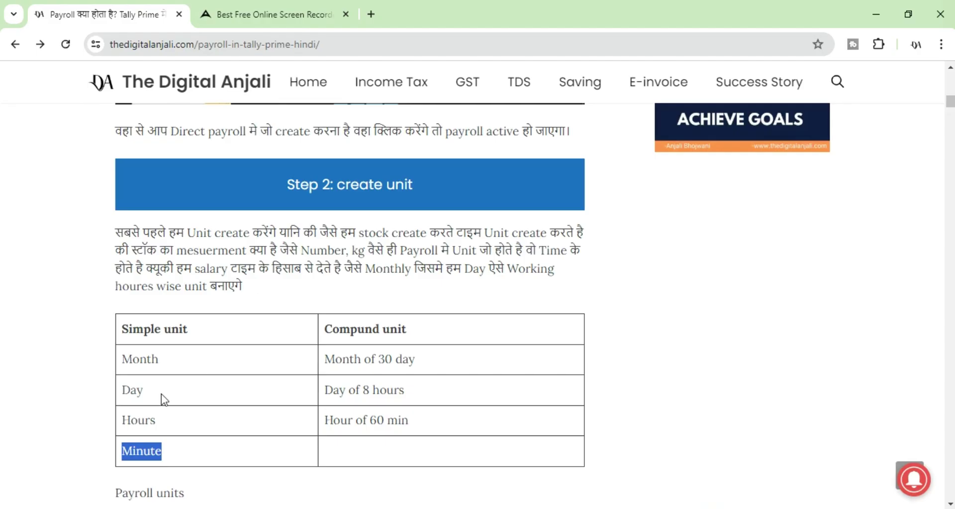
# Copy Hours from the article's simple unit column and create it as a simple unit in TallyPrime, then return to the article.
pyautogui.doubleClick(139, 419)
pyautogui.hotkey('ctrl', 'c')
pyautogui.hotkey('alt', 'Tab')
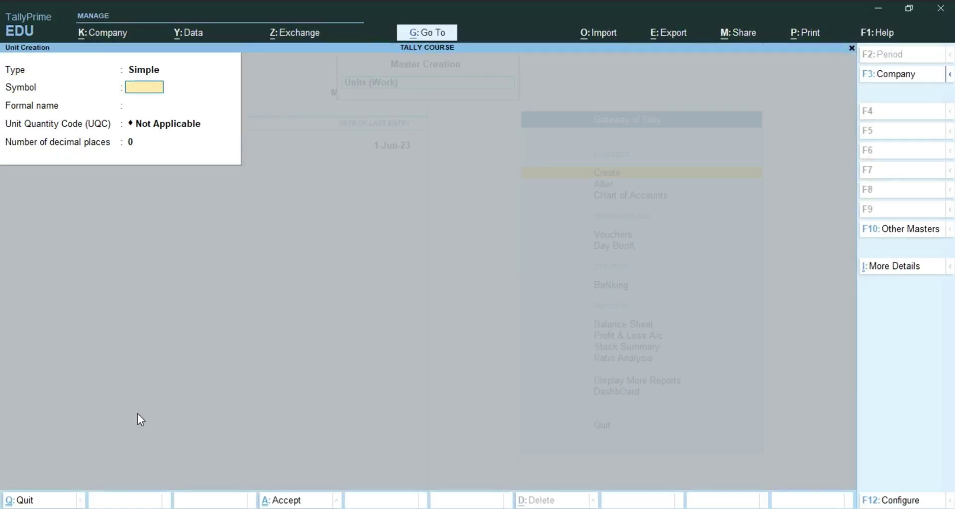
pyautogui.hotkey('ctrl', 'v')
pyautogui.hotkey('alt', 'Tab')
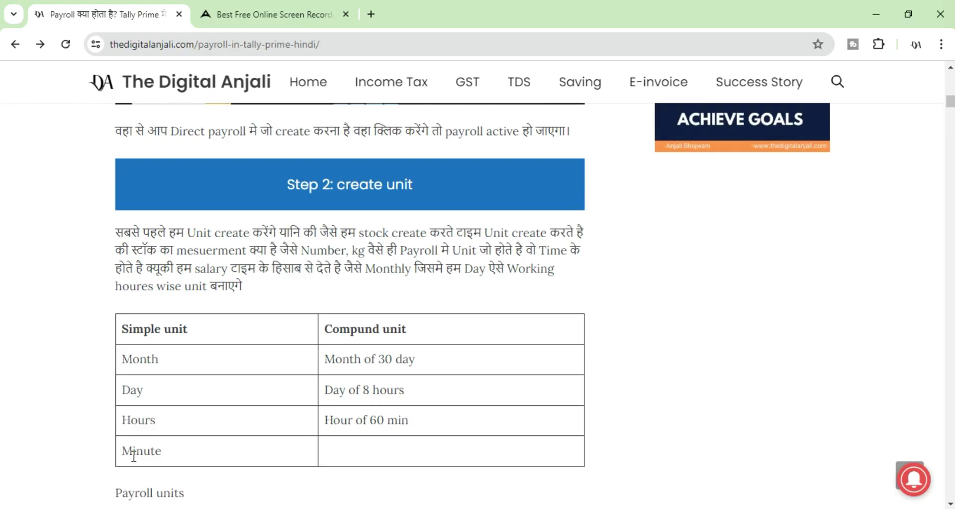
# Copy Minute from the article's simple unit column and save it as a simple unit symbol in TallyPrime.
pyautogui.doubleClick(135, 451)
pyautogui.hotkey('ctrl', 'c')
pyautogui.hotkey('alt', 'Tab')
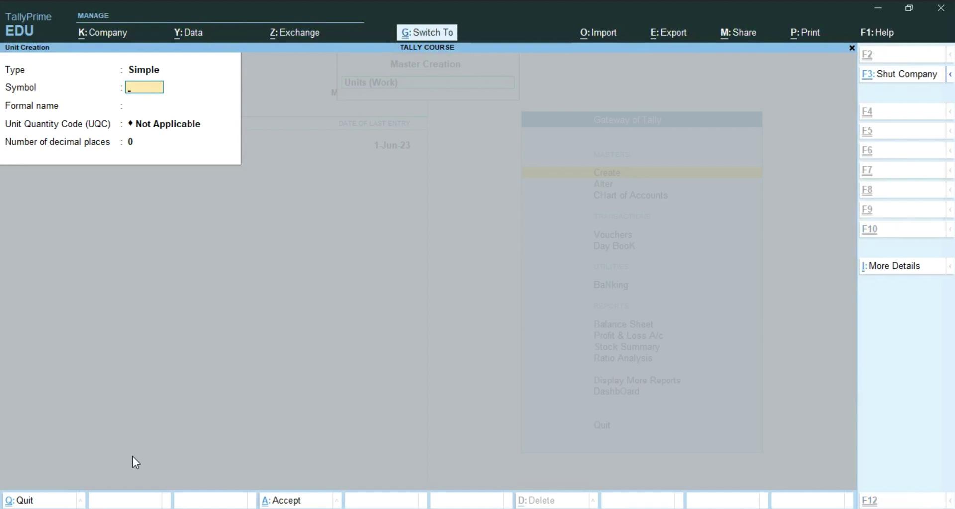
pyautogui.hotkey('ctrl', 'v')
pyautogui.press('Return')
pyautogui.hotkey('ctrl', 'a')
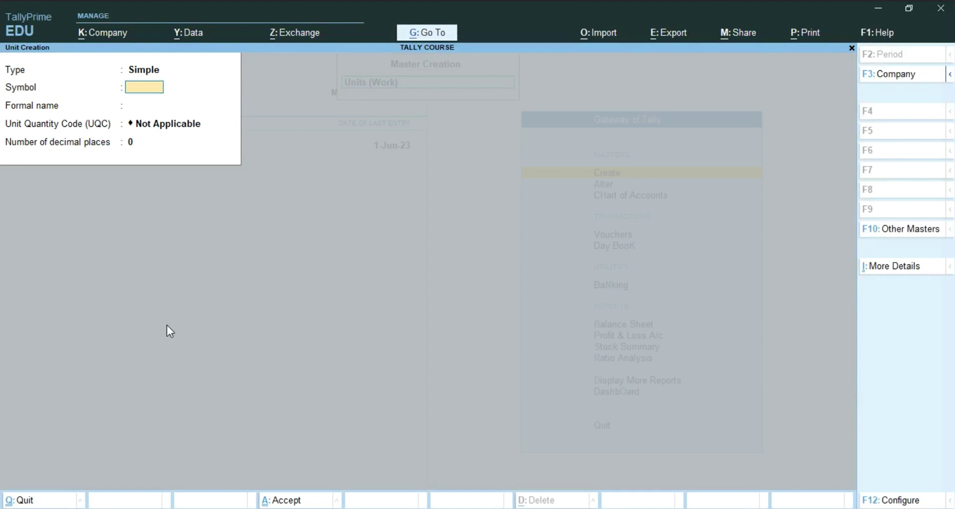
# Check the Month entry in the article's compound unit column, then set the new unit's type to Compound in TallyPrime.
pyautogui.hotkey('alt', 'Tab')
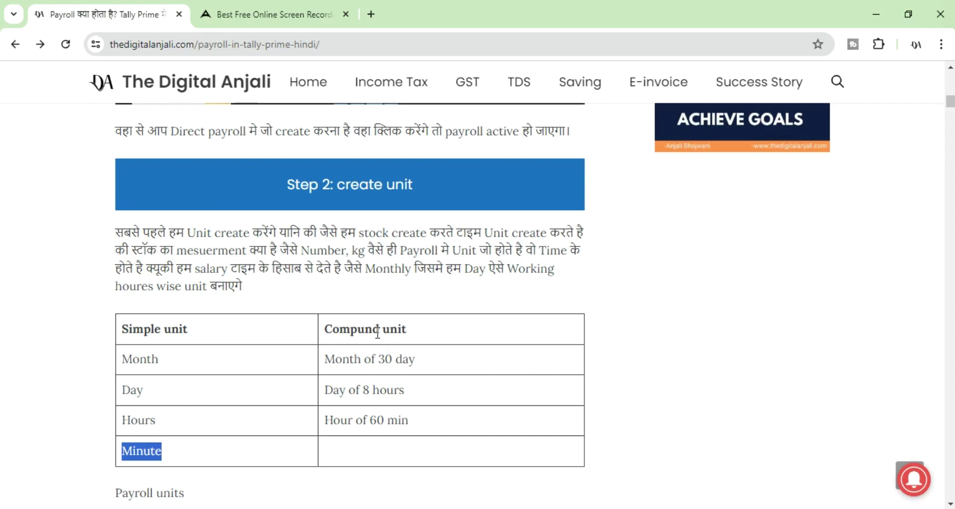
pyautogui.moveTo(324, 329); pyautogui.dragTo(407, 328)
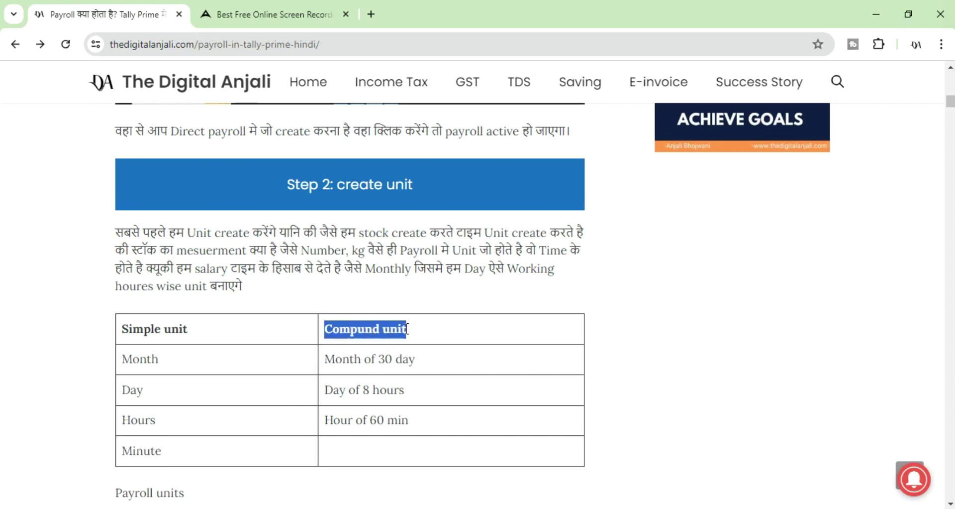
pyautogui.click(363, 360)
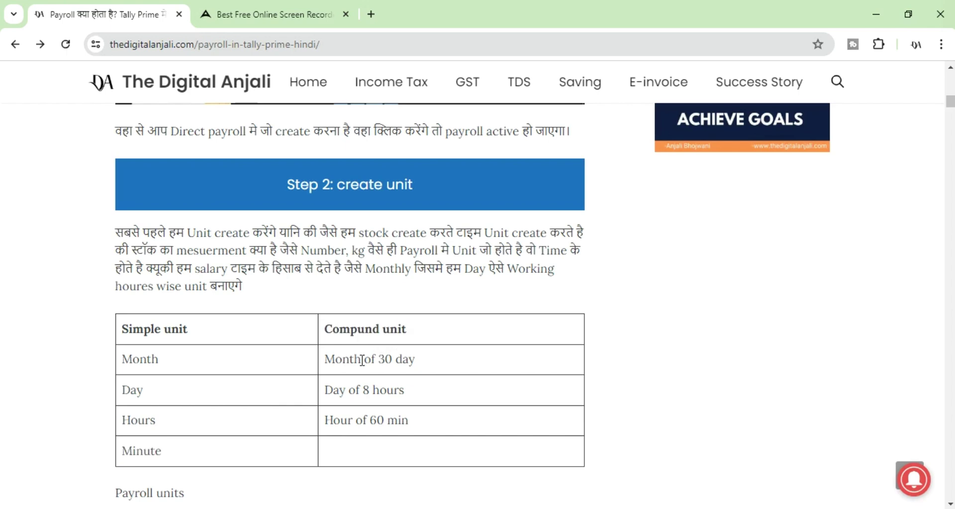
pyautogui.moveTo(326, 360); pyautogui.dragTo(424, 369)
pyautogui.hotkey('alt', 'Tab')
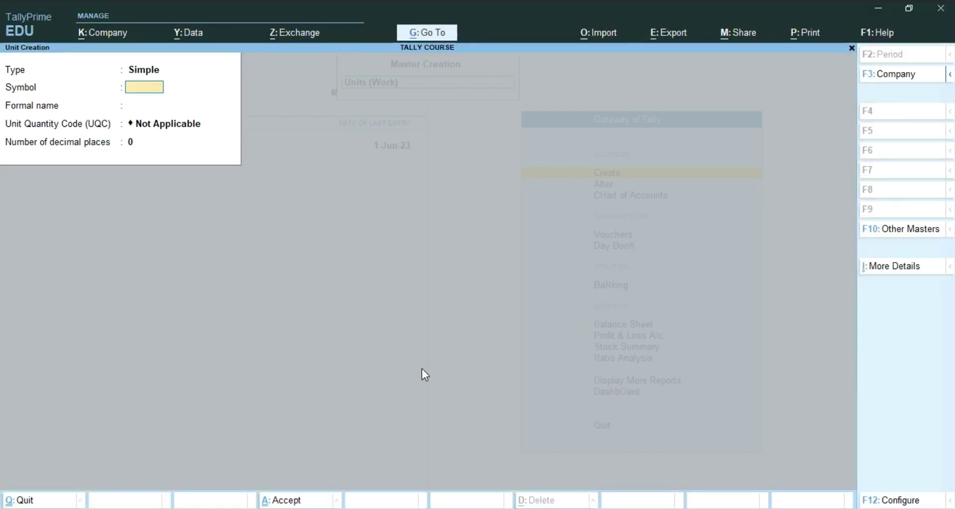
pyautogui.press('BackSpace')
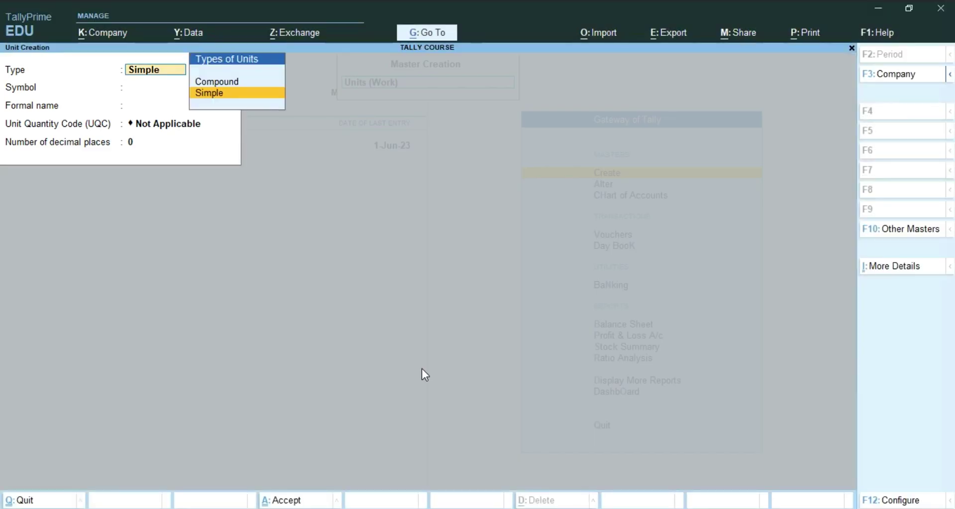
pyautogui.press('Up')
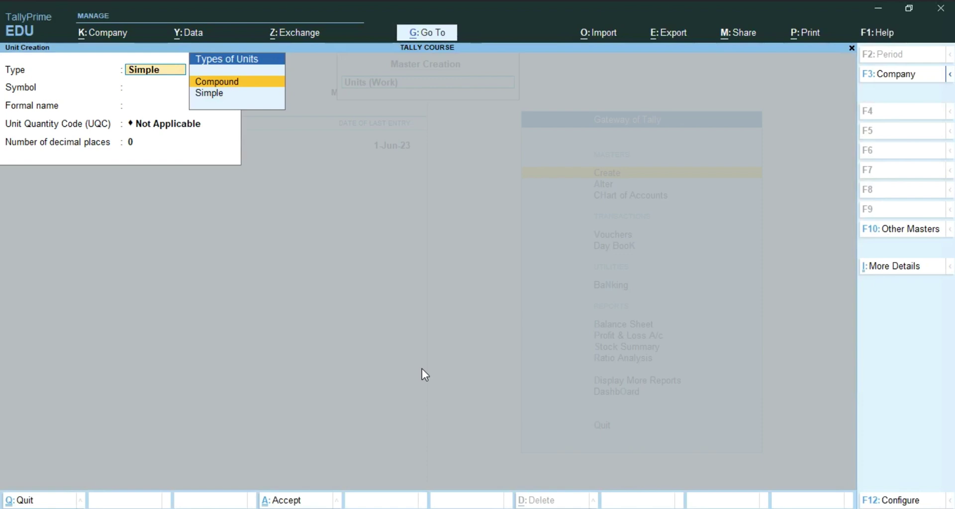
pyautogui.press('Return')
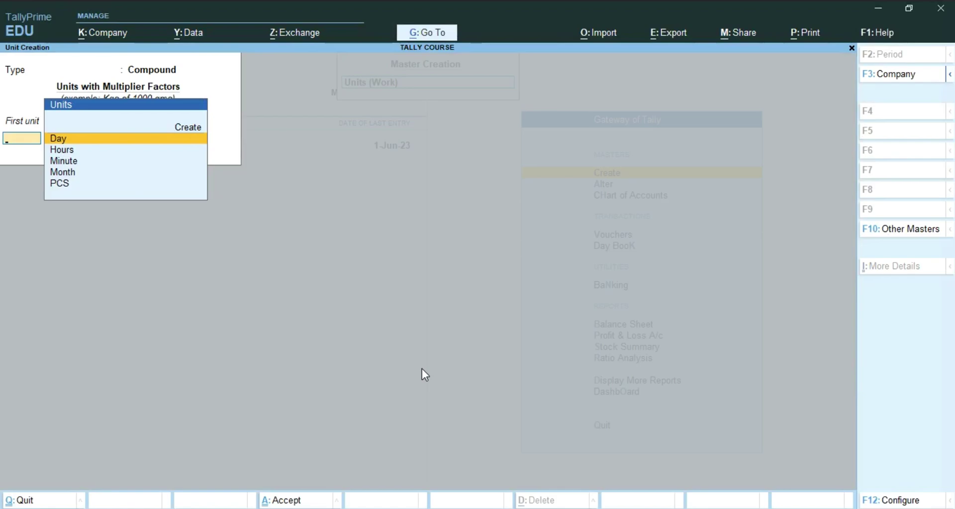
# Recheck the article's Month row, then define the compound unit in TallyPrime as Month of 30 Day.
pyautogui.hotkey('alt', 'Tab')
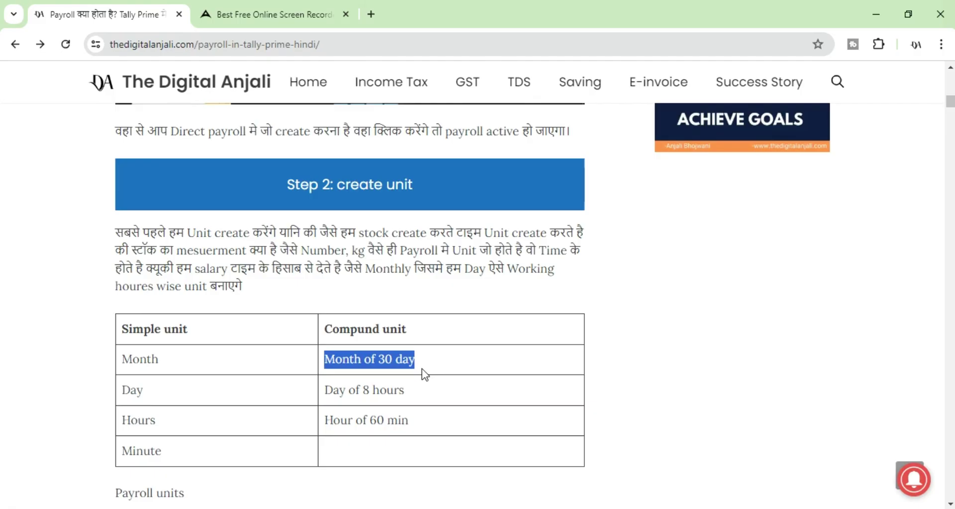
pyautogui.doubleClick(152, 358)
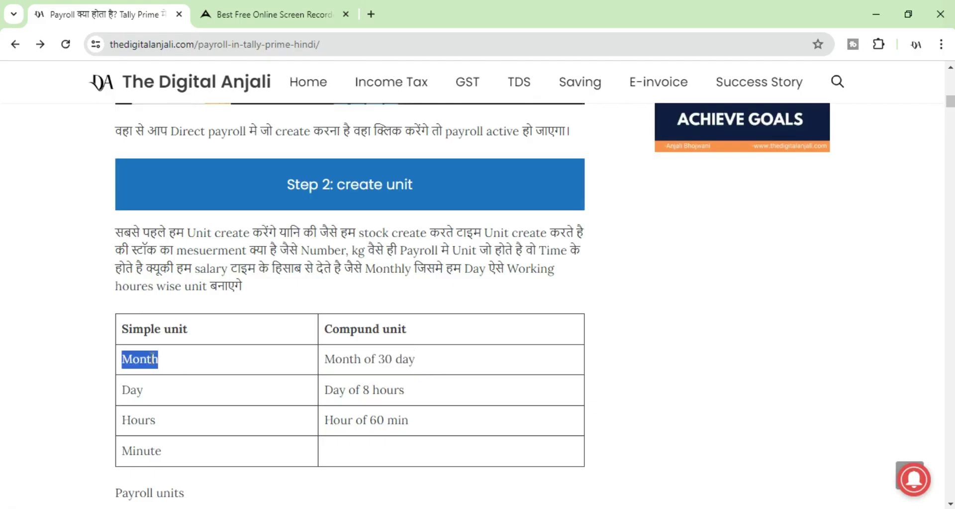
pyautogui.click(393, 359)
pyautogui.hotkey('alt', 'Tab')
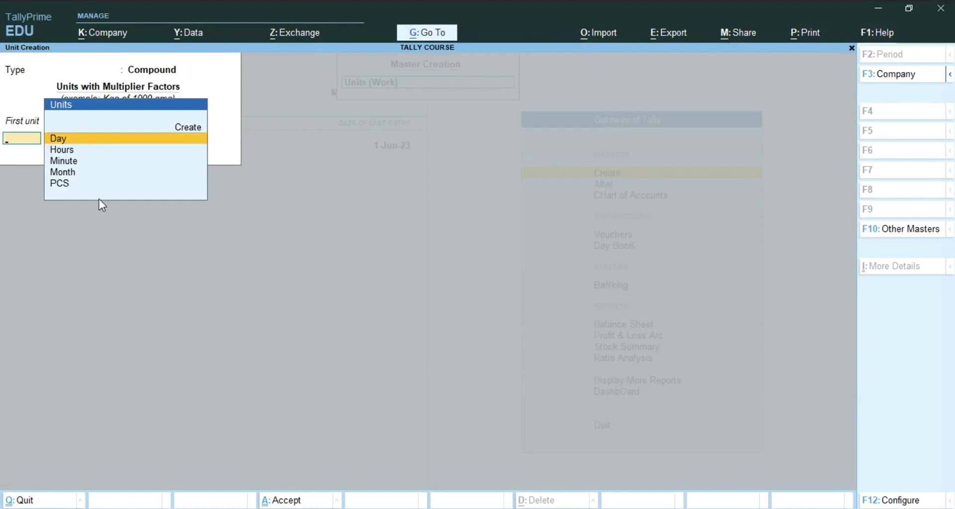
pyautogui.press('Down')
pyautogui.press('Down')
pyautogui.press('Down')
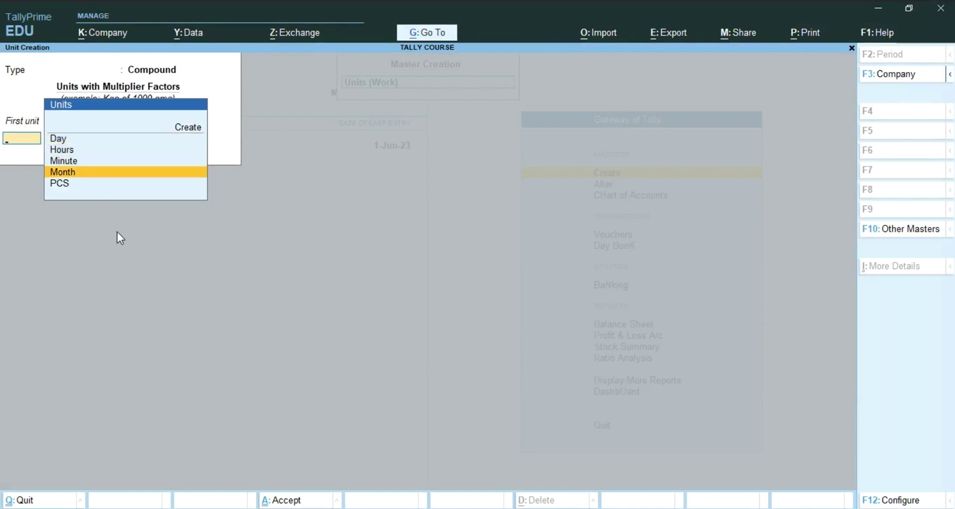
pyautogui.press('Return')
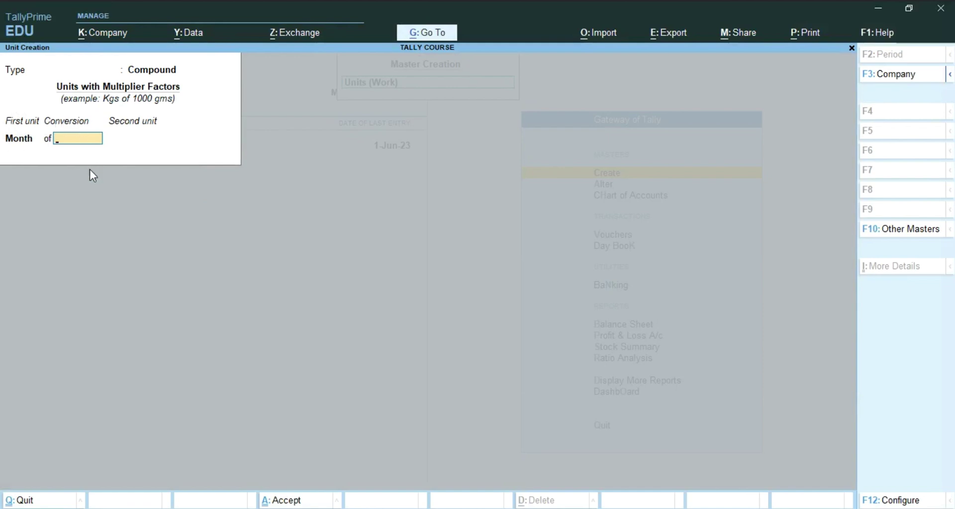
pyautogui.write('30')
pyautogui.press('Return')
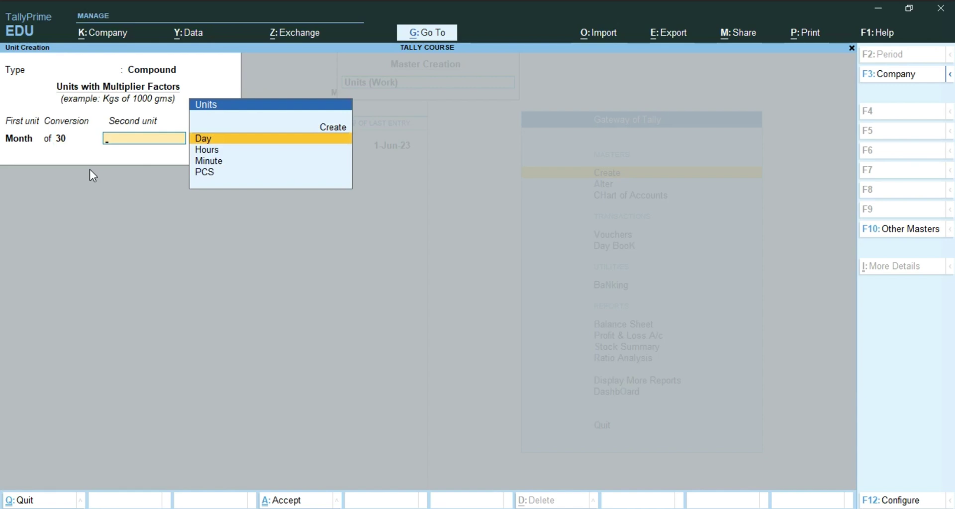
pyautogui.press('Return')
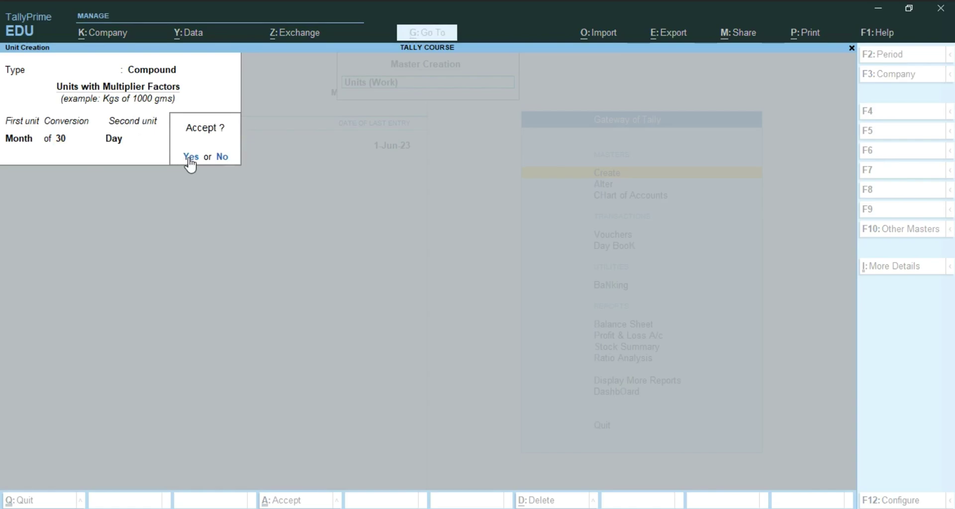
# Review the article's instructions for compound units, then return to TallyPrime and save the Month of 30 Day unit.
pyautogui.hotkey('alt', 'Tab')
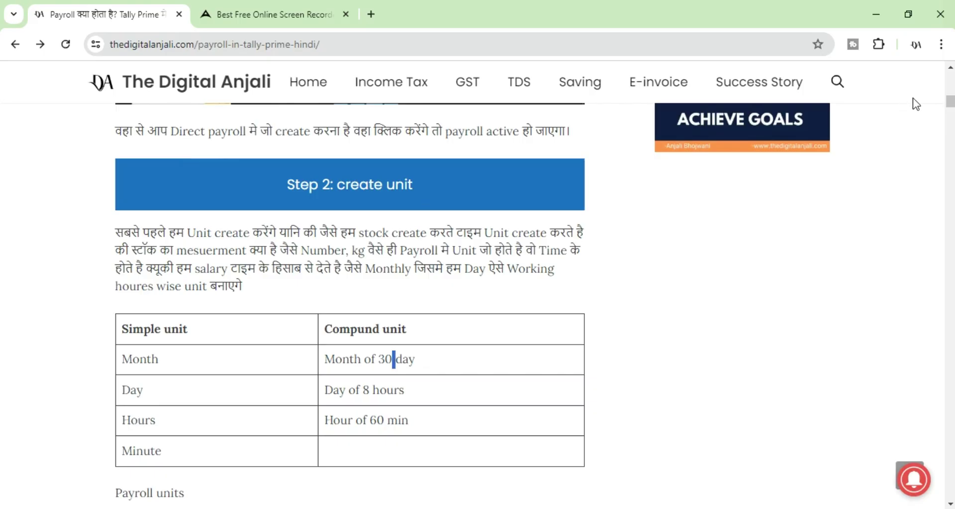
pyautogui.moveTo(951, 109); pyautogui.dragTo(950, 131)
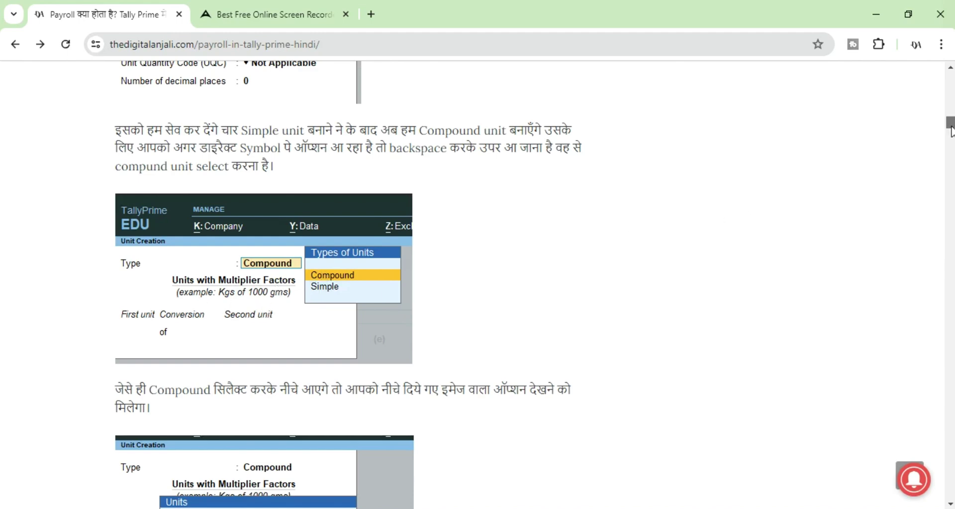
pyautogui.scroll(-4, 953, 137)
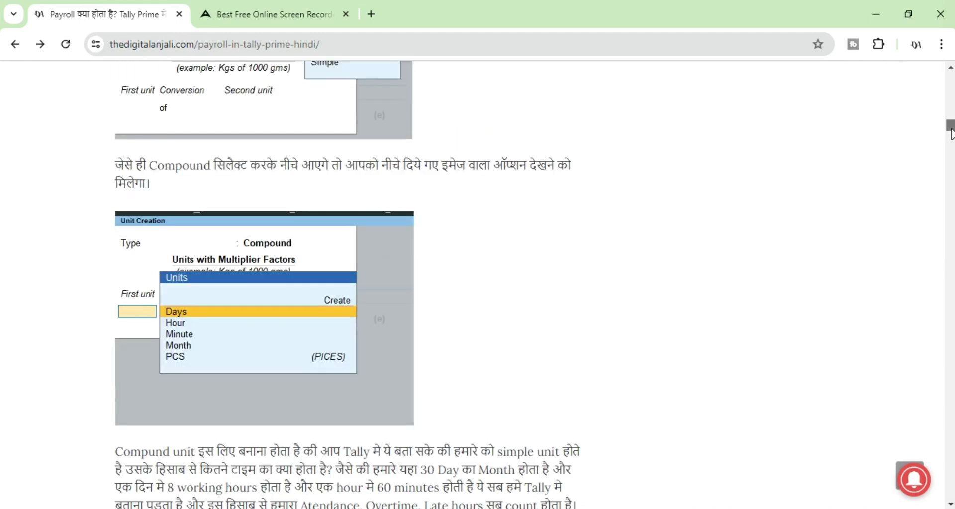
pyautogui.scroll(-8, 951, 131)
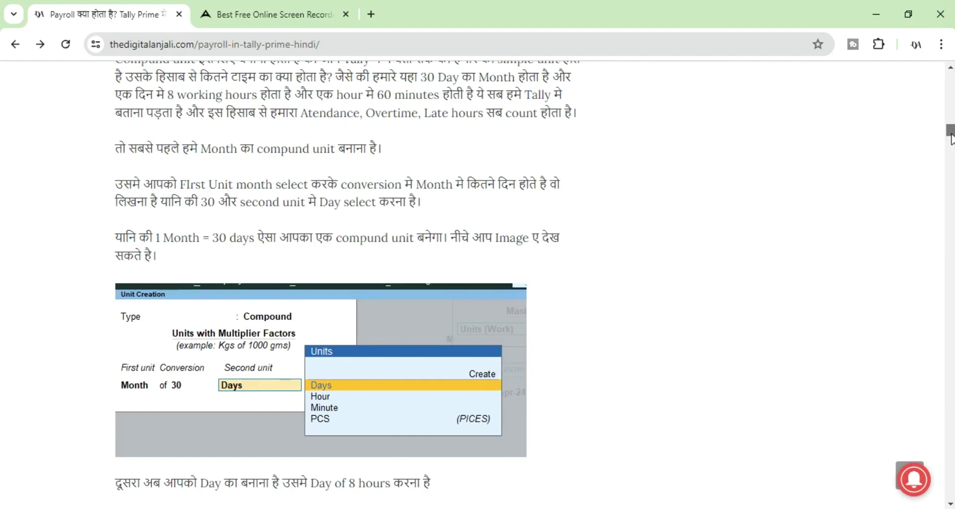
pyautogui.hotkey('alt', 'Tab')
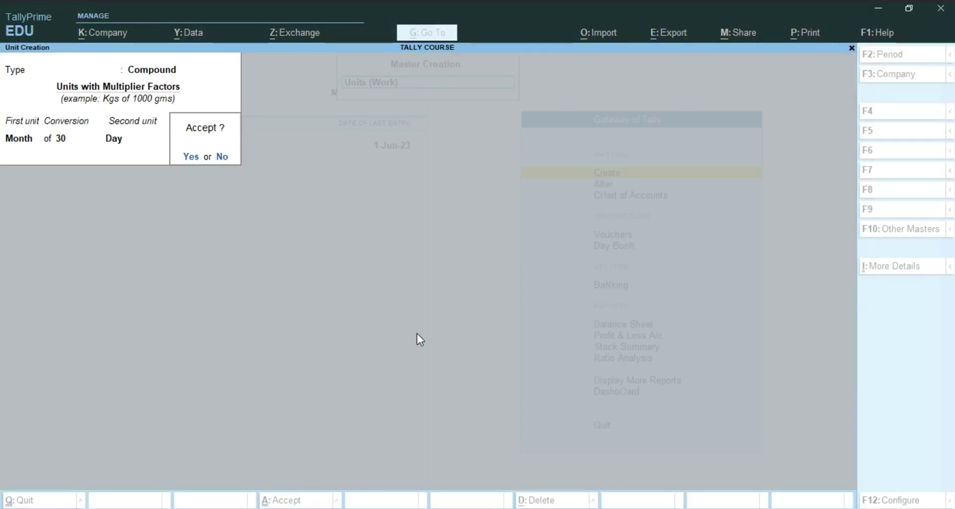
pyautogui.press('n')
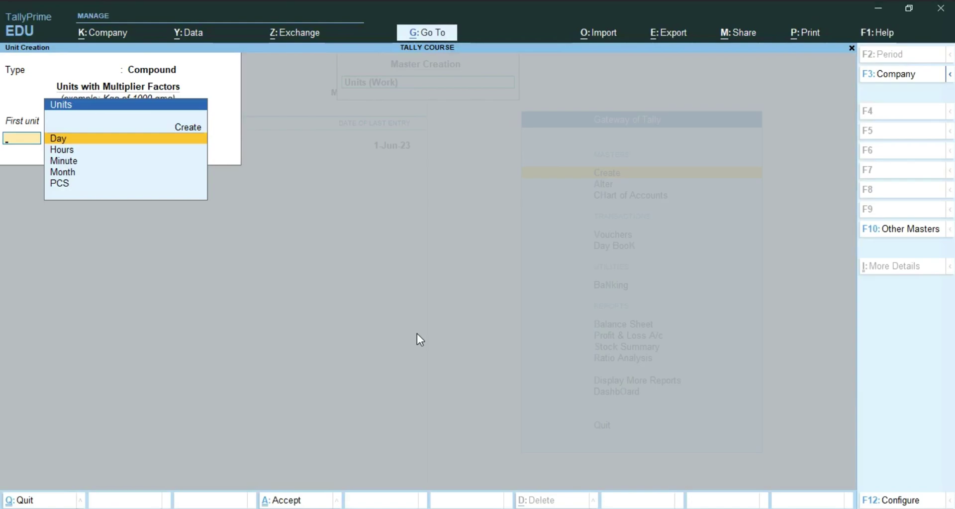
# Check the article's Day row, then create the compound unit Day of 8 Hours in TallyPrime and save it.
pyautogui.hotkey('alt', 'Tab')
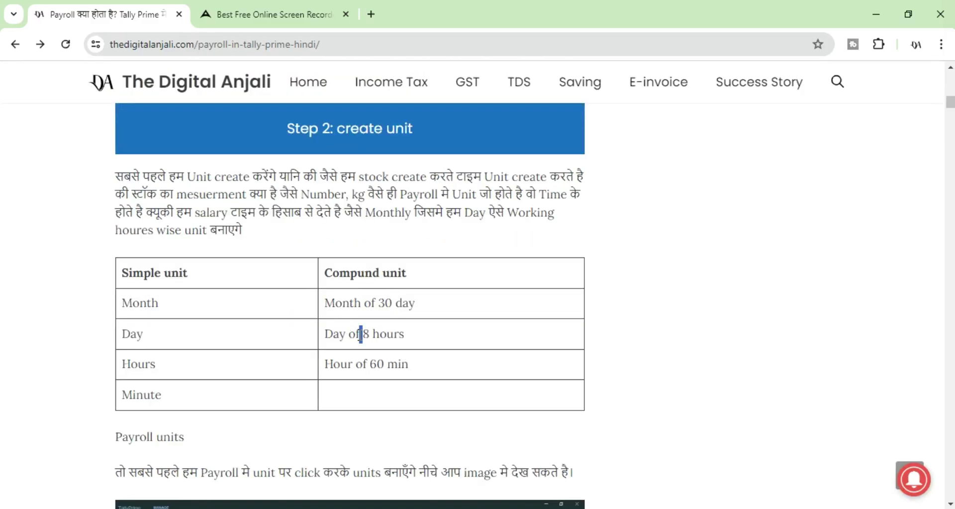
pyautogui.hotkey('alt', 'Tab')
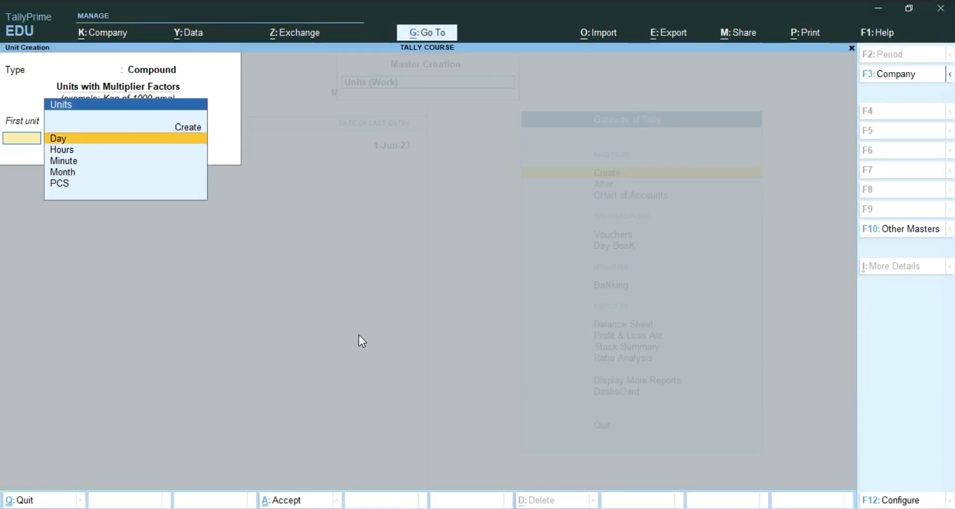
pyautogui.press('Return')
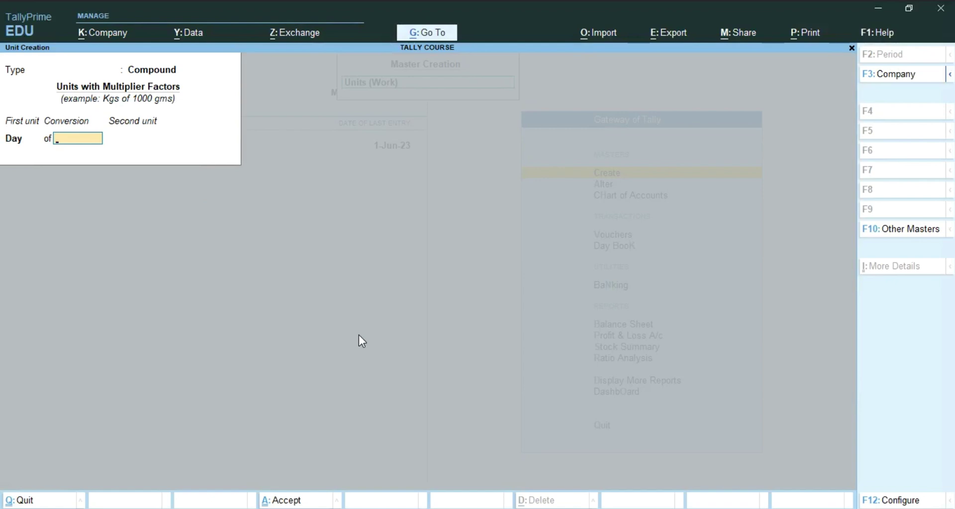
pyautogui.write('8')
pyautogui.press('Return')
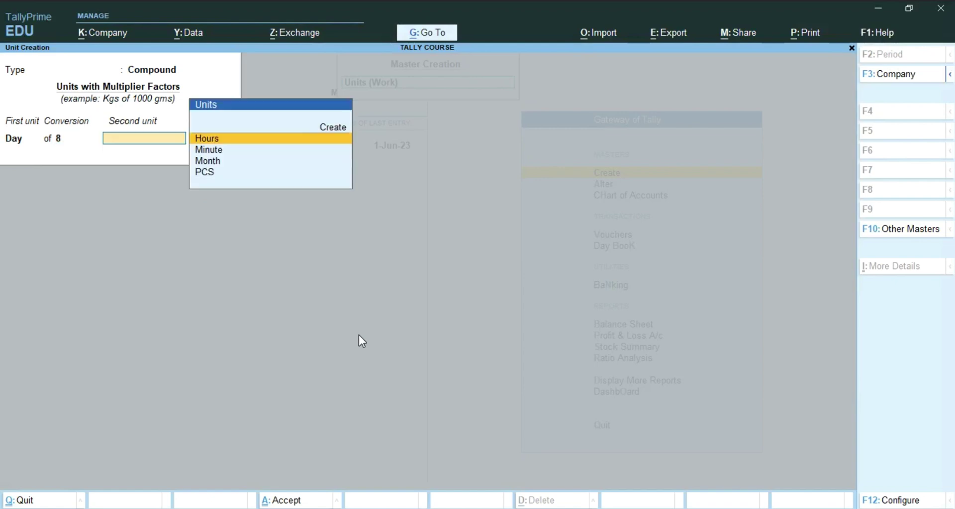
pyautogui.write('hou')
pyautogui.press('Return')
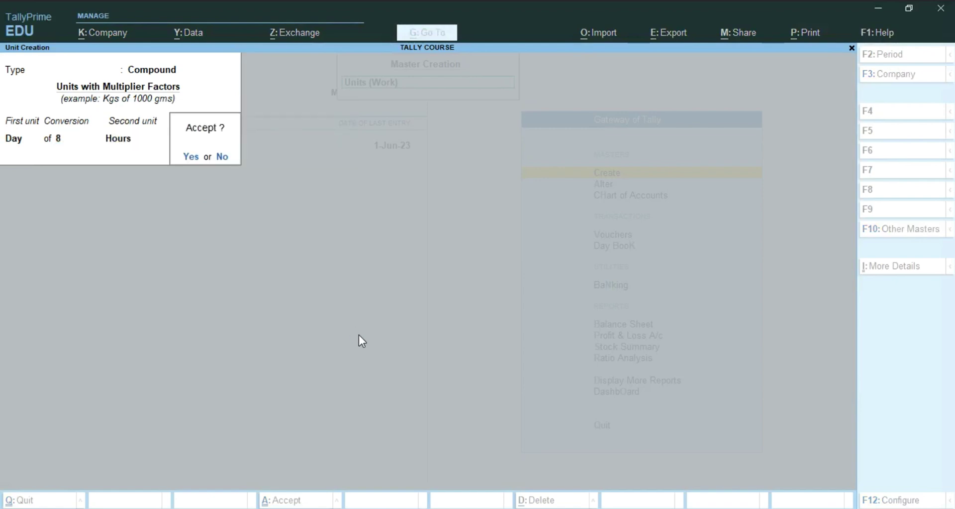
pyautogui.click(44, 136)
# Check the article's Hours row, then choose Hours as the first unit of the new compound unit in TallyPrime.
pyautogui.hotkey('alt', 'Tab')
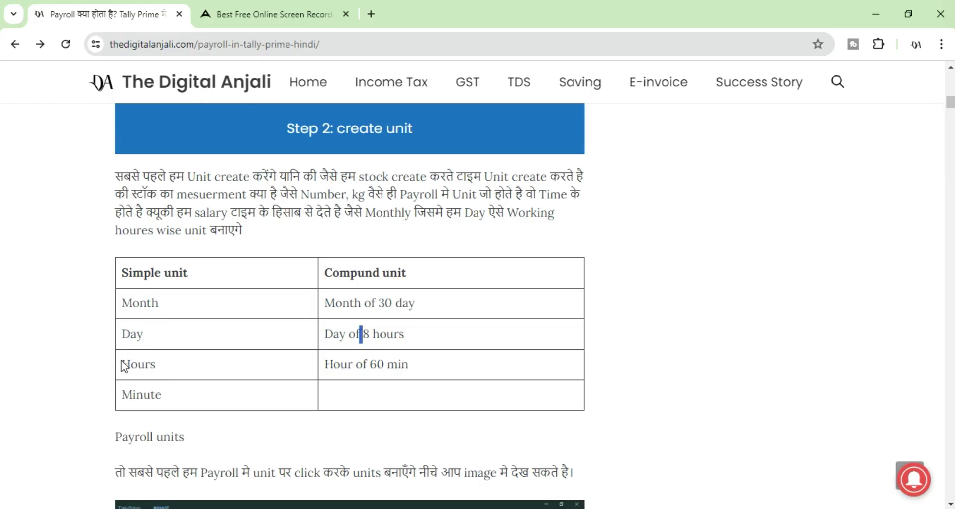
pyautogui.doubleClick(370, 366)
pyautogui.hotkey('alt', 'Tab')
pyautogui.press('Down')
pyautogui.press('Down')
pyautogui.press('Down')
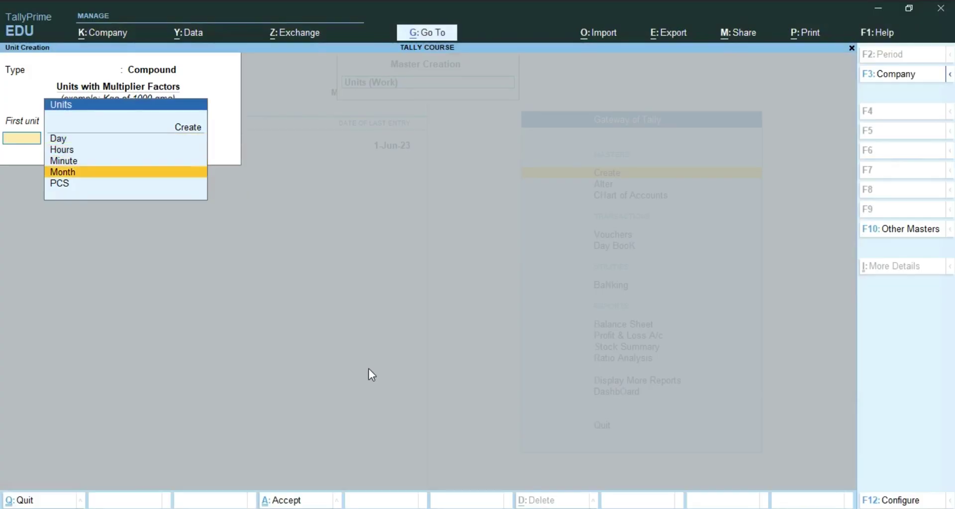
pyautogui.press('Up')
pyautogui.press('Up')
pyautogui.press('Return')
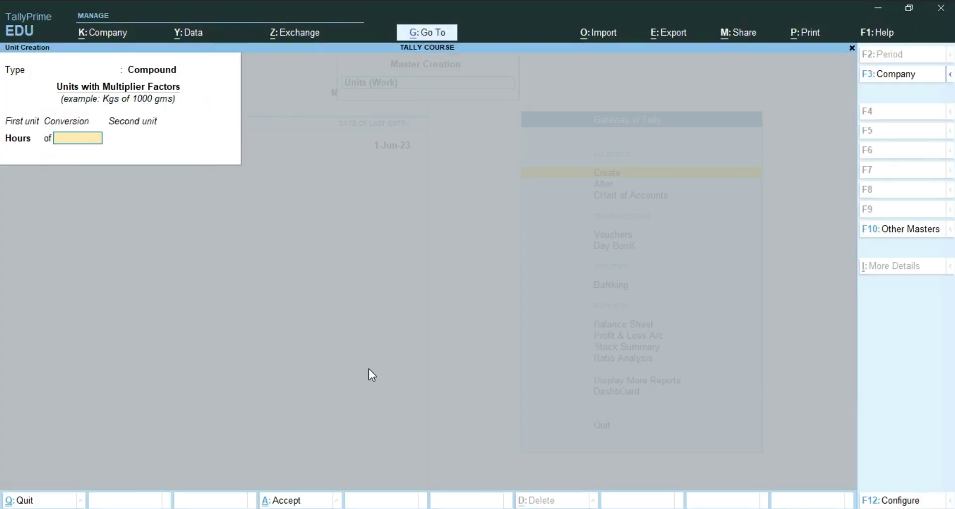
# Set the conversion to 60 with Minute as the second unit, and save the compound unit.
pyautogui.write('60')
pyautogui.press('Return')
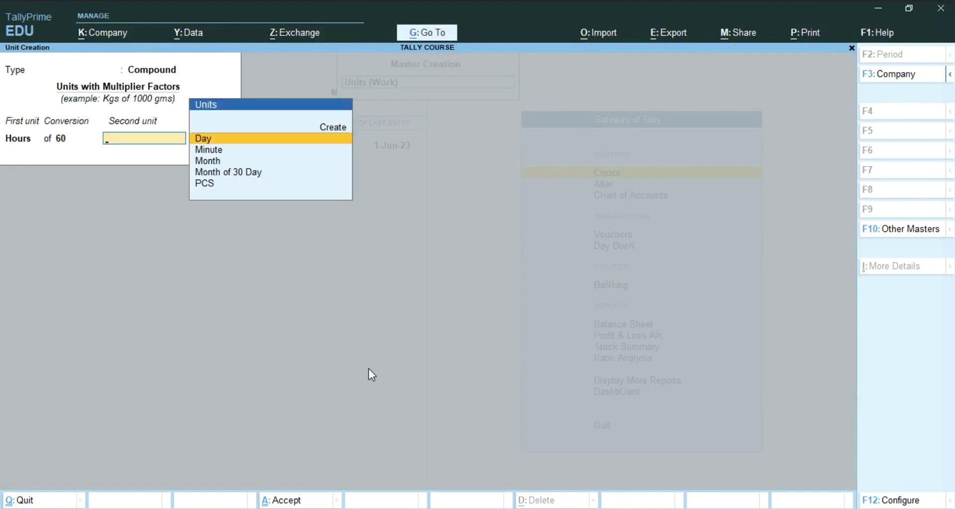
pyautogui.press('Down')
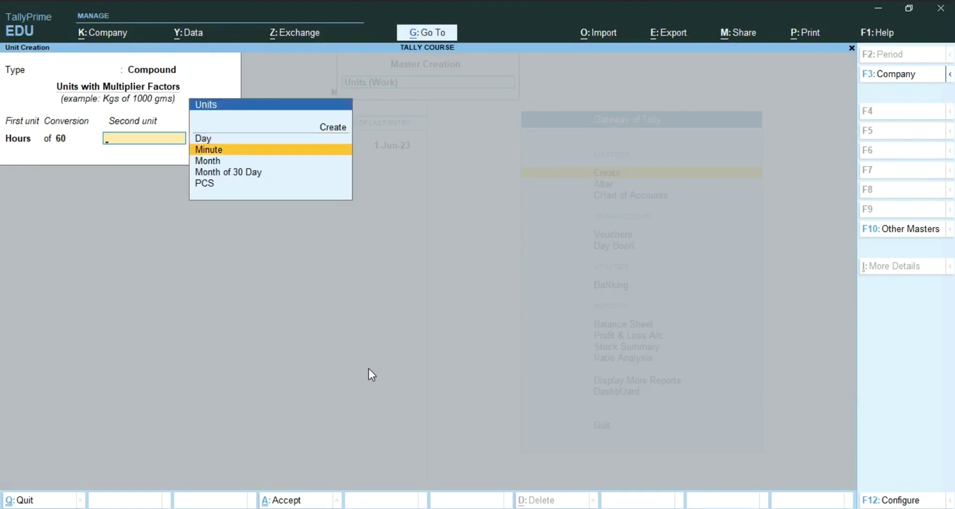
pyautogui.press('Return')
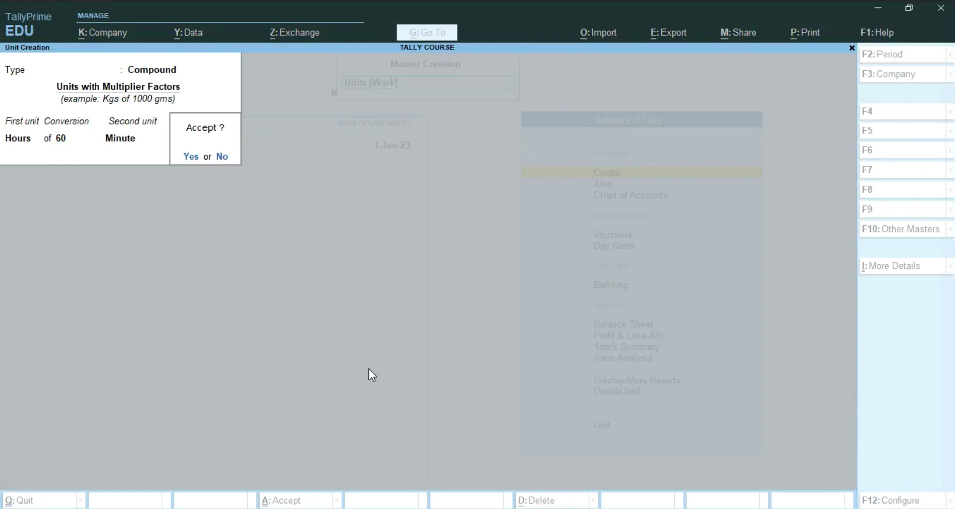
pyautogui.press('n')
# Review the article's simple and compound unit table, then look ahead to Step 3 on attendance/production types.
pyautogui.hotkey('alt', 'Tab')
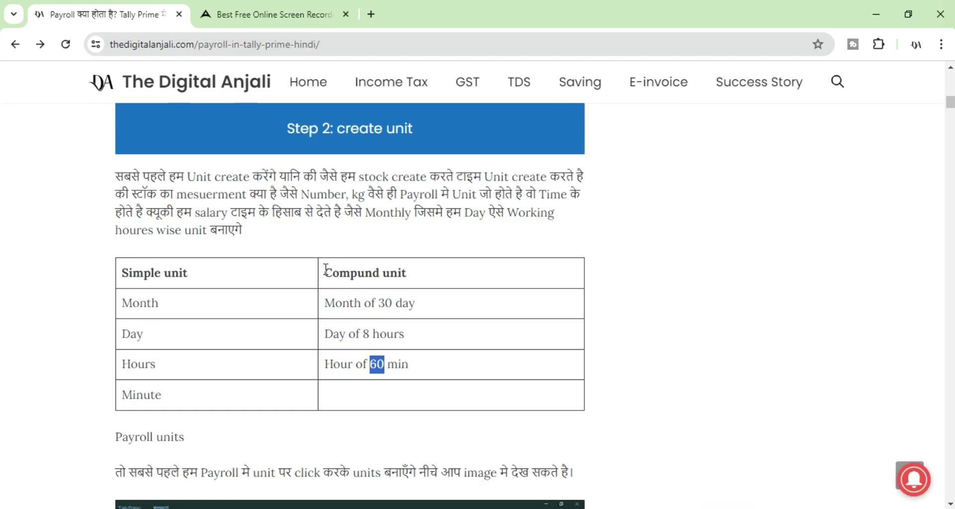
pyautogui.moveTo(326, 269); pyautogui.dragTo(412, 354)
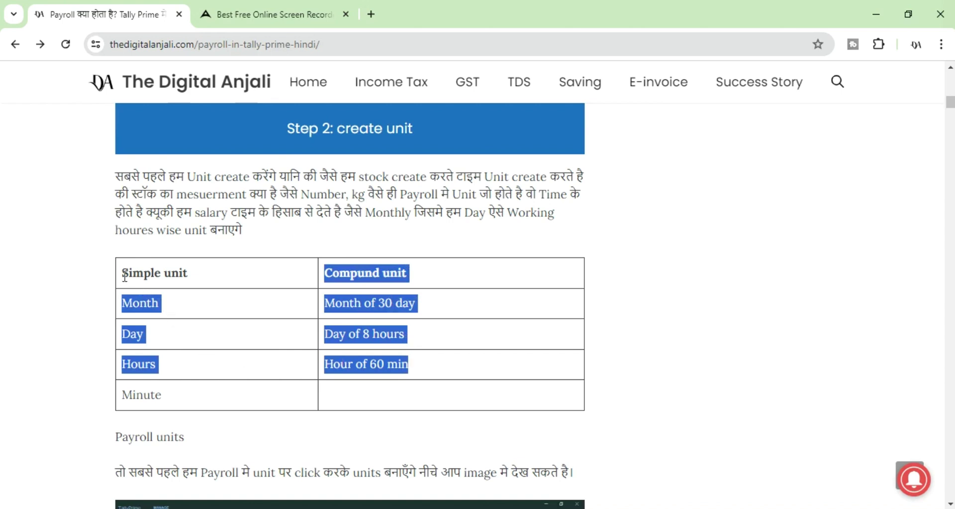
pyautogui.moveTo(125, 275); pyautogui.dragTo(191, 276)
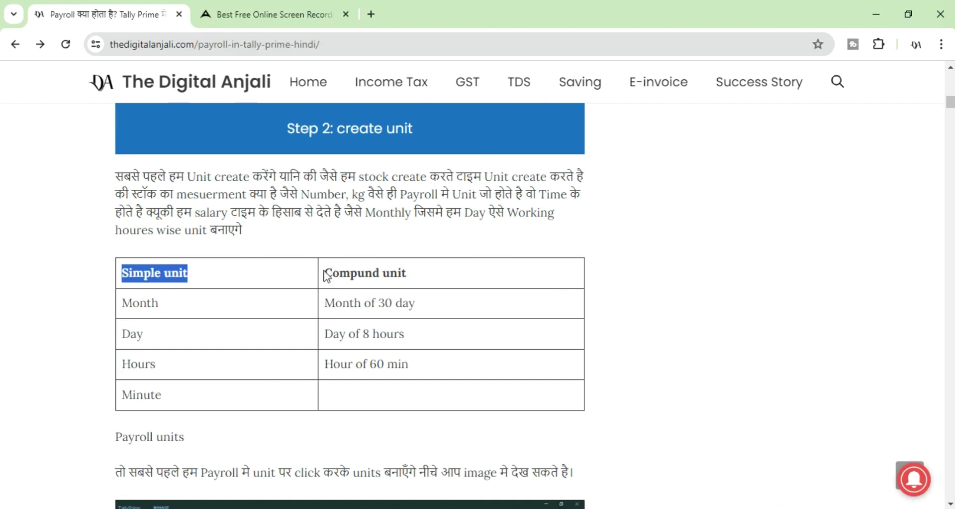
pyautogui.moveTo(325, 275); pyautogui.dragTo(419, 279)
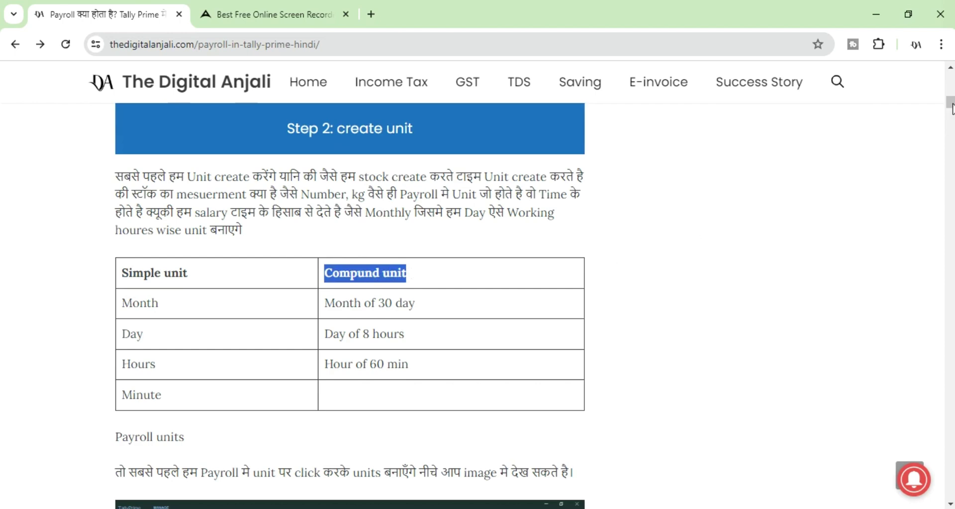
pyautogui.moveTo(951, 105); pyautogui.dragTo(951, 142)
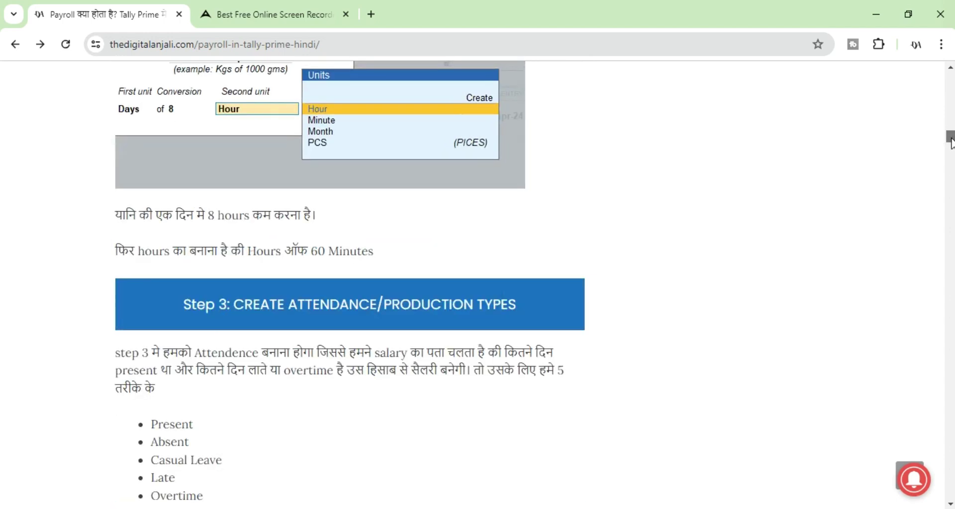
# Switch to TallyPrime, quit the blank unit creation form and return to the Gateway of Tally.
pyautogui.hotkey('alt', 'Tab')
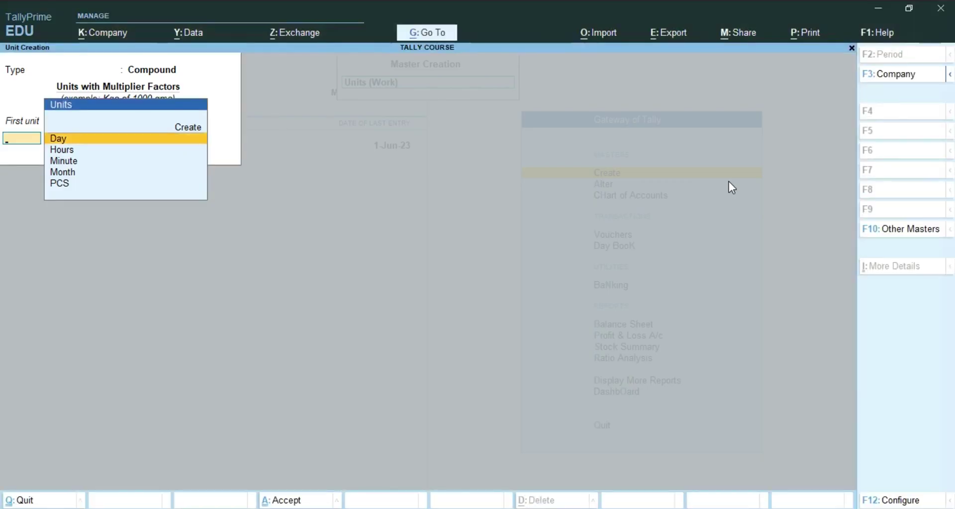
pyautogui.press('Escape')
pyautogui.press('y')
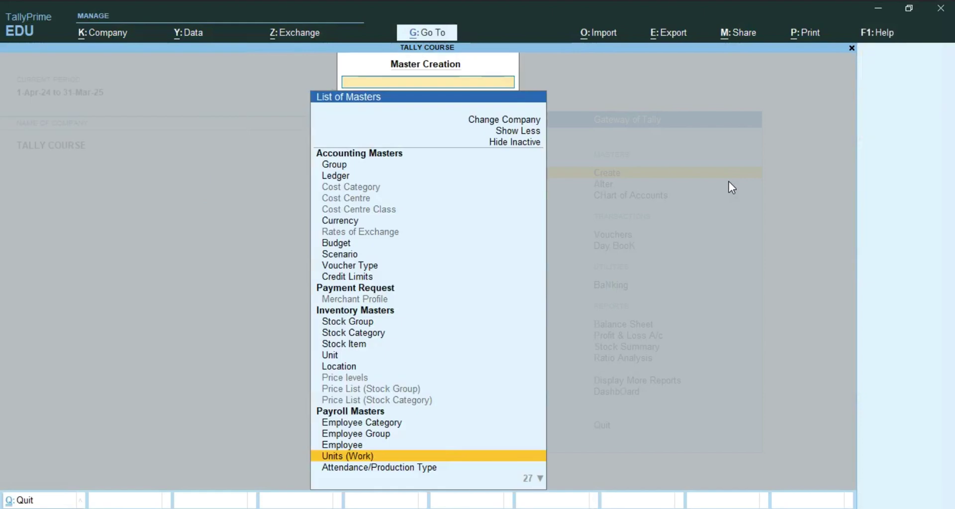
pyautogui.press('Escape')
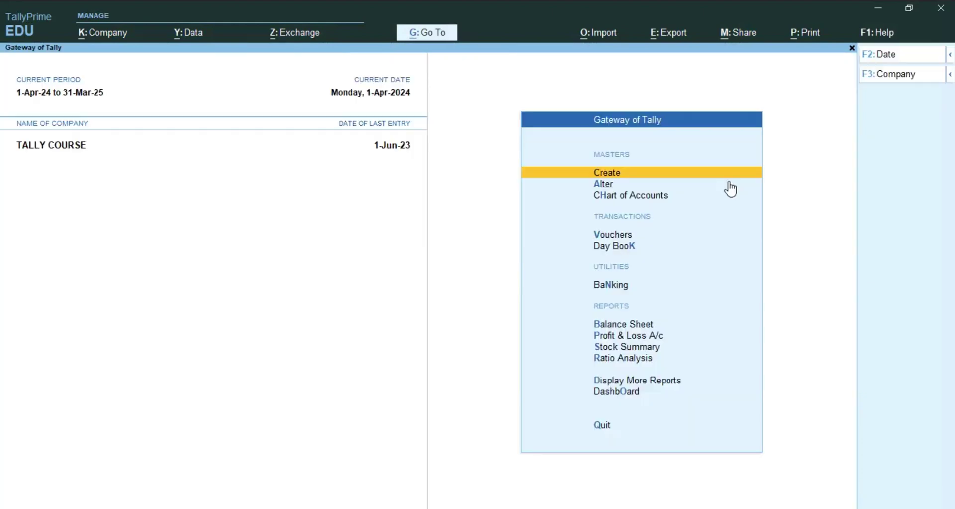
# Open the list of existing Units (Work) payroll masters for alteration.
pyautogui.click(730, 183)
pyautogui.press('Down')
pyautogui.press('Down')
pyautogui.press('Down')
pyautogui.press('Down')
pyautogui.press('Down')
pyautogui.press('Down')
pyautogui.press('Down')
pyautogui.press('Down')
pyautogui.press('Down')
pyautogui.press('Down')
pyautogui.press('Down')
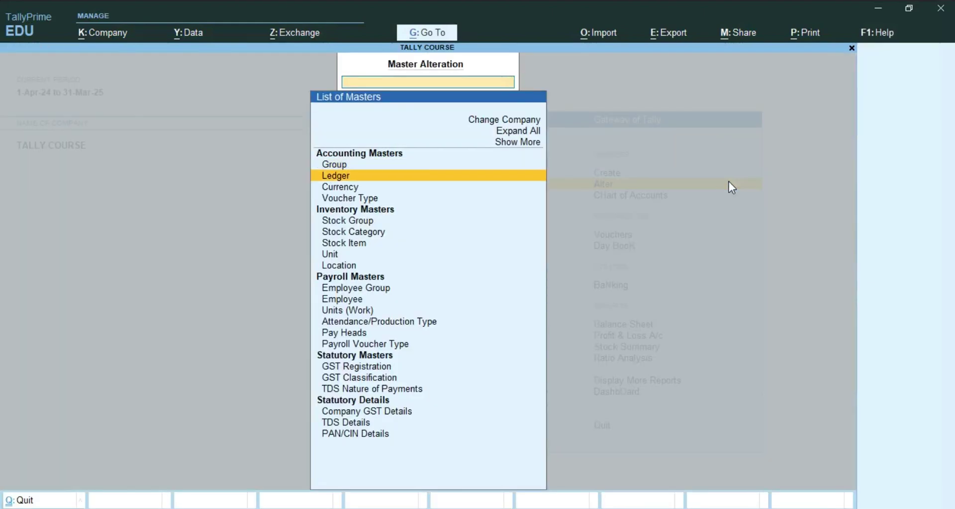
pyautogui.press('Return')
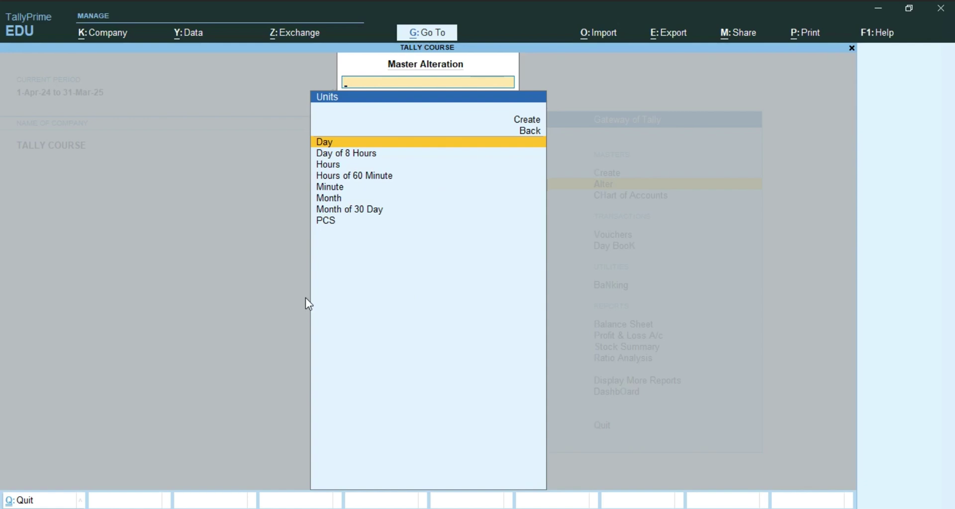
# Examine the list of existing units to verify the simple and compound units created for payroll.
pyautogui.press('Down')
pyautogui.press('Down')
pyautogui.press('Down')
pyautogui.press('Down')
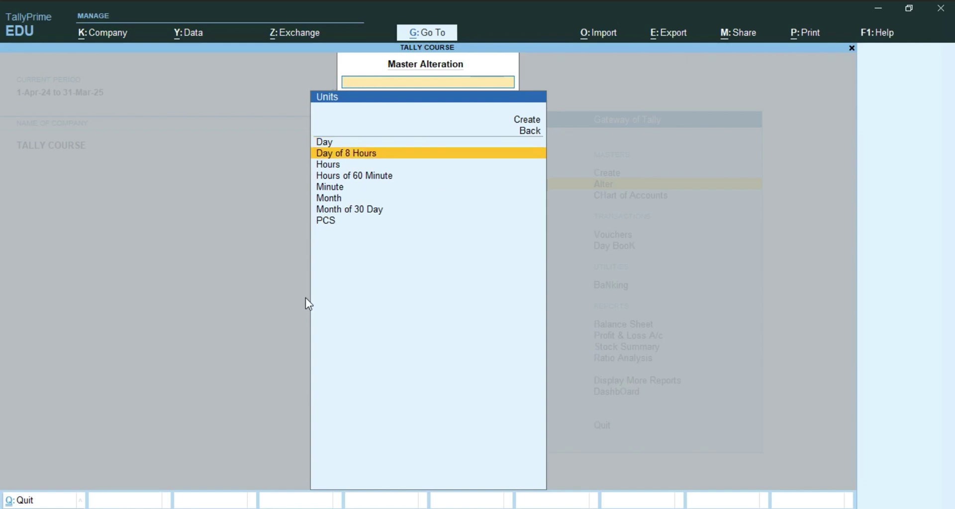
pyautogui.press('Down')
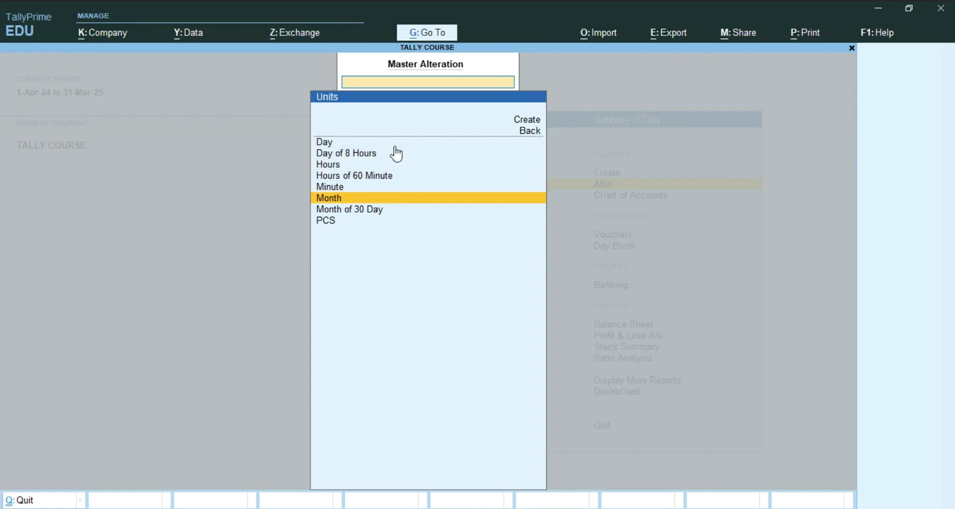
pyautogui.press('Down')
pyautogui.press('Up')
pyautogui.press('Up')
pyautogui.press('Up')
pyautogui.press('Up')
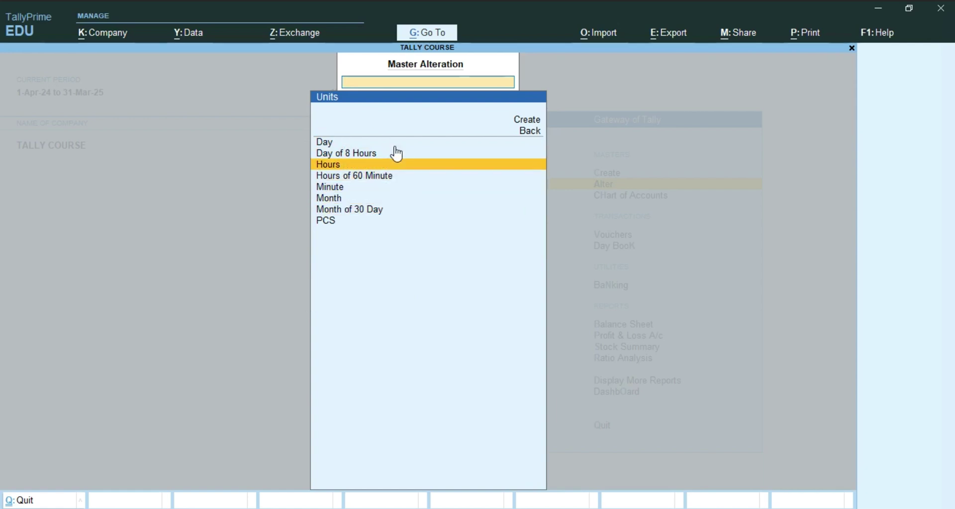
pyautogui.press('Up')
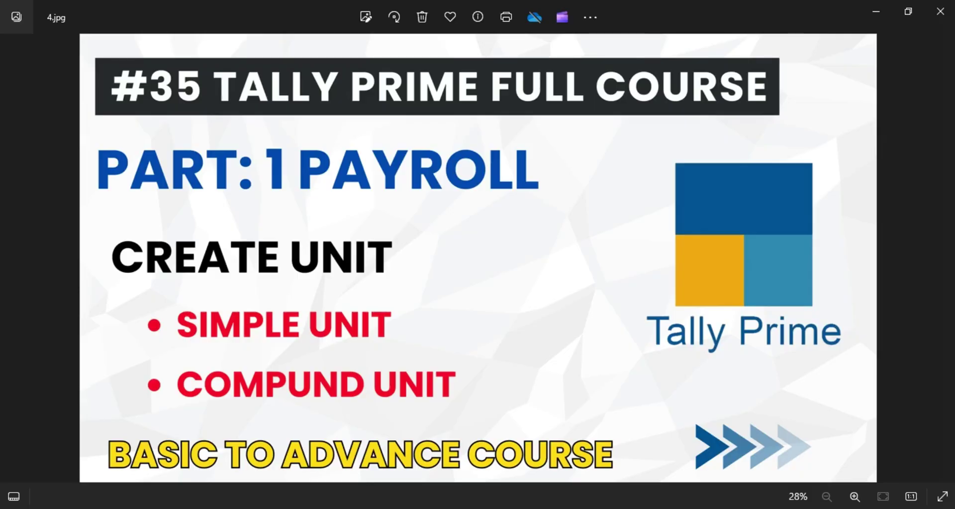
pyautogui.press('Right')
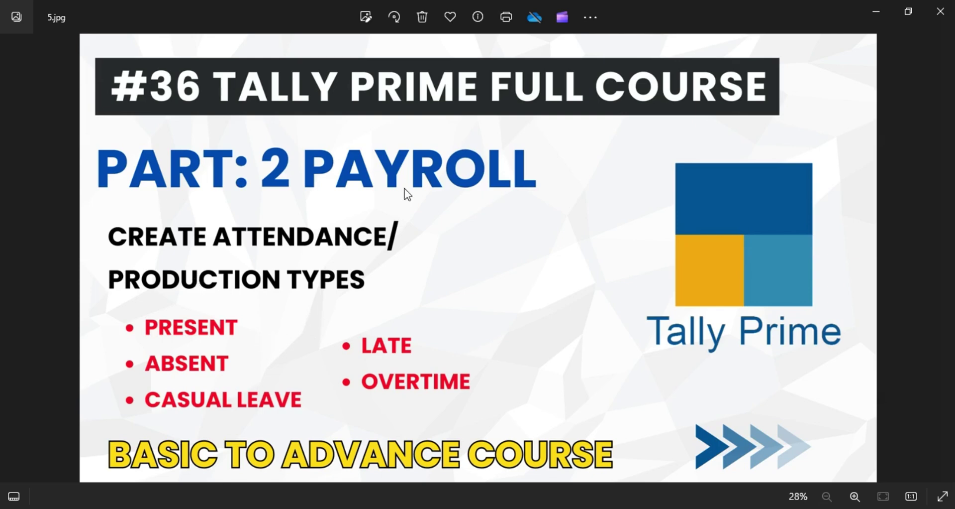
pyautogui.press('Left')
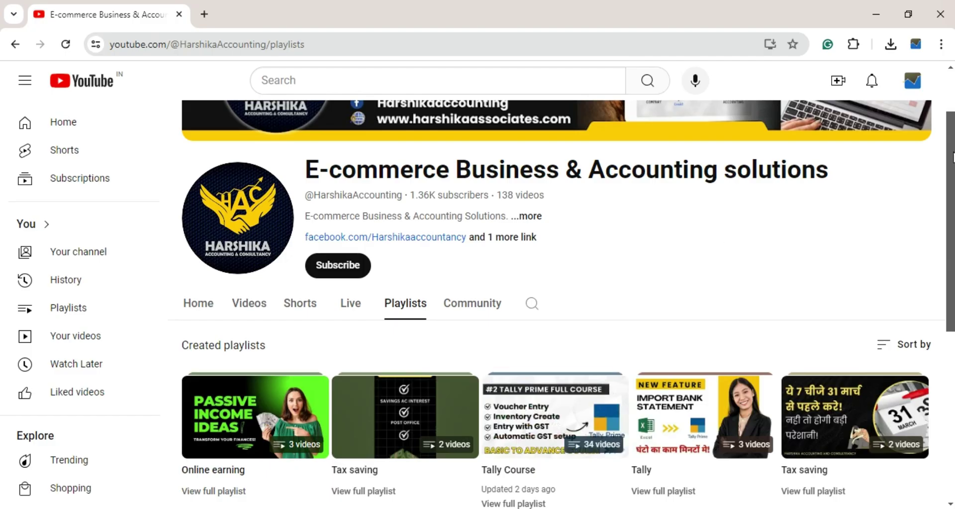
pyautogui.moveTo(953, 158); pyautogui.dragTo(953, 120)
pyautogui.moveTo(953, 158); pyautogui.dragTo(953, 197)
pyautogui.moveTo(953, 196); pyautogui.dragTo(952, 183)
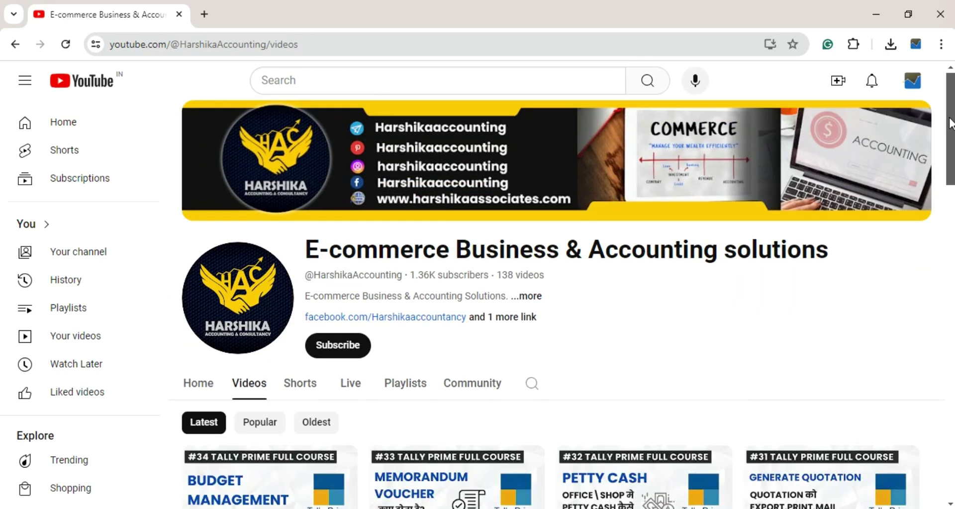
pyautogui.moveTo(951, 126); pyautogui.dragTo(951, 258)
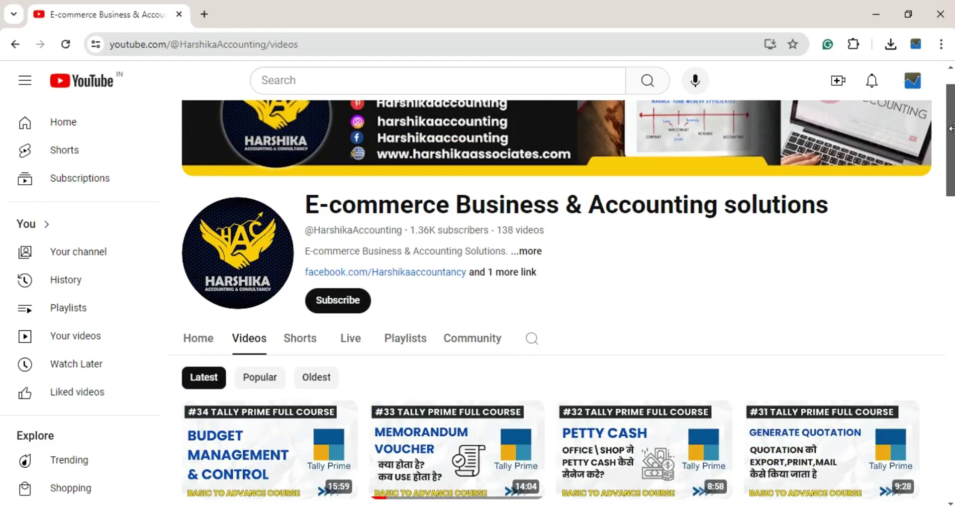
pyautogui.moveTo(953, 134)
pyautogui.mouseDown()
pyautogui.moveTo(952, 189)
pyautogui.moveTo(952, 149)
pyautogui.mouseUp()
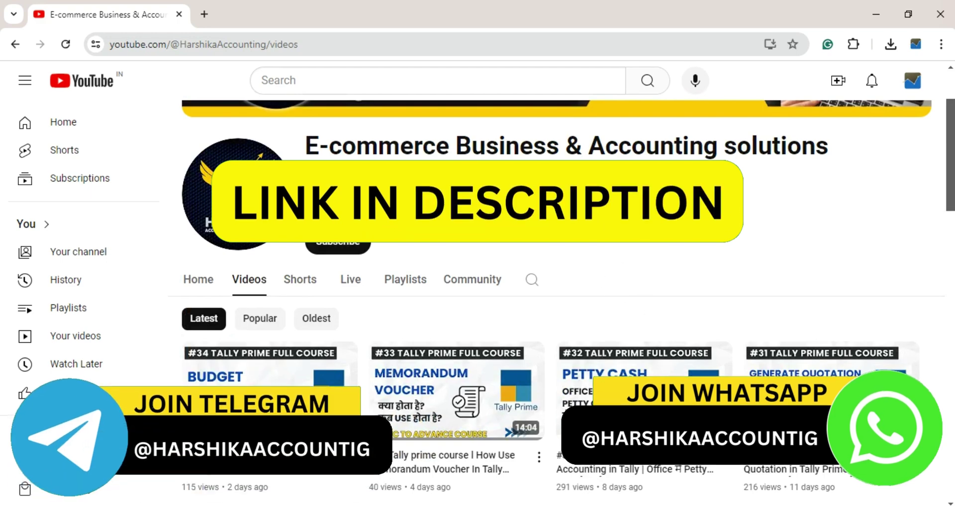
pyautogui.moveTo(623, 356)
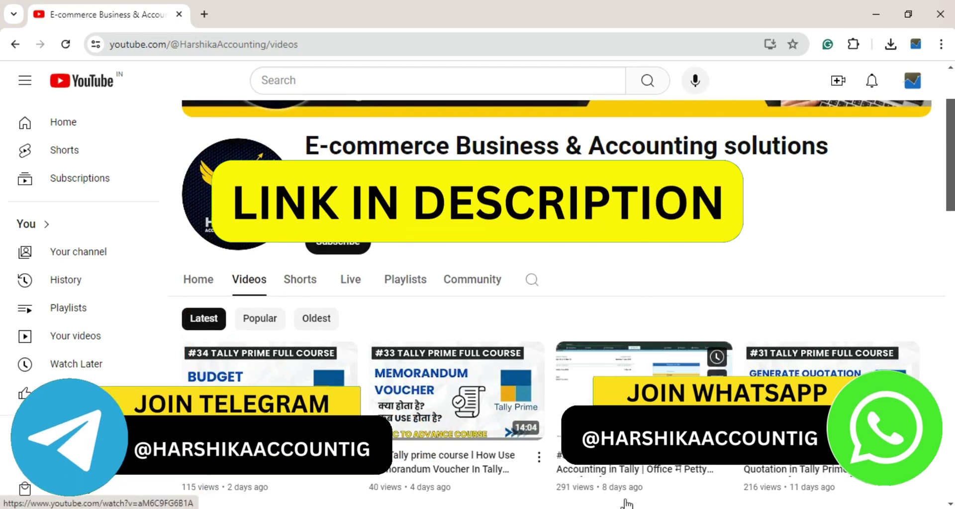